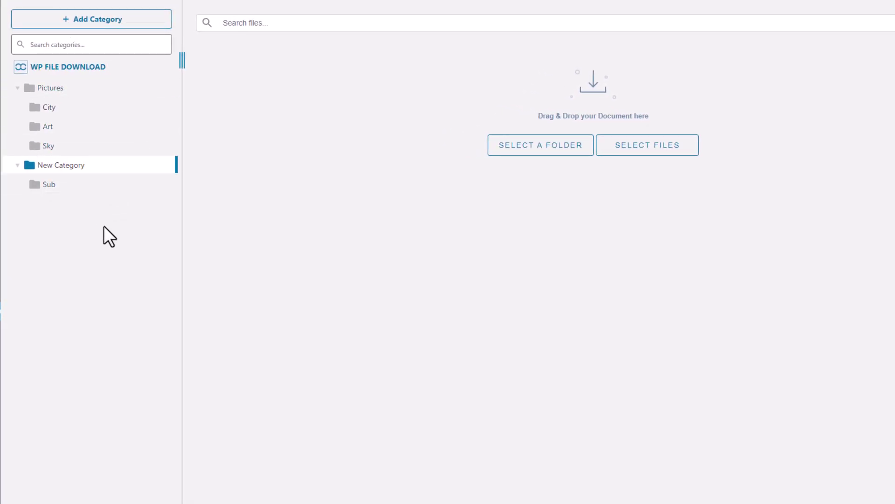
Create New Category 1 with the default name and drag it under Pictures, below Sky
click(100, 22)
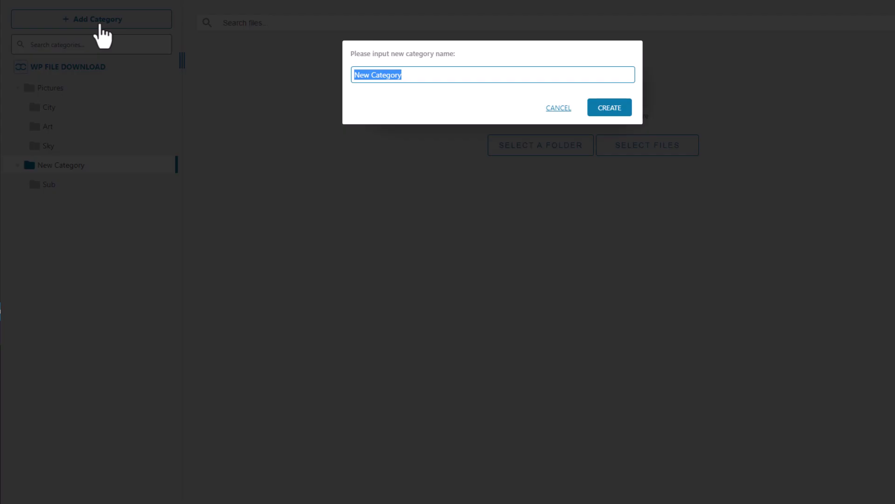
click(610, 111)
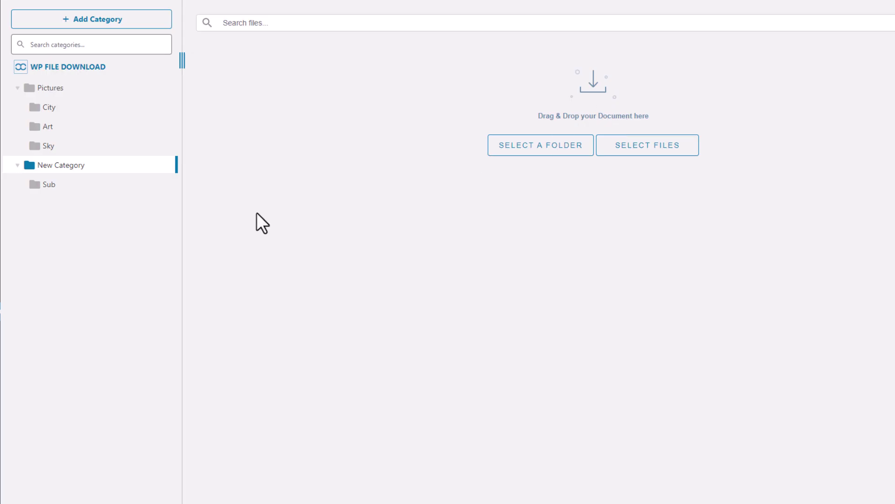
click(61, 205)
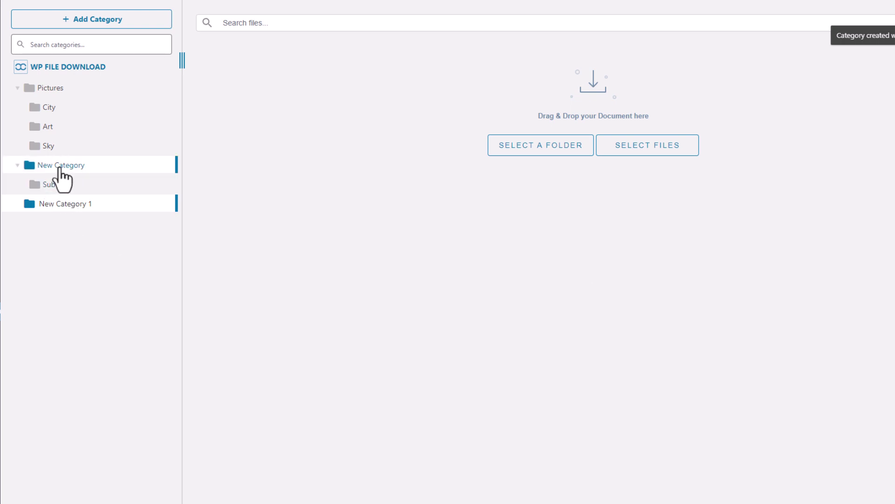
drag(63, 208, 70, 74)
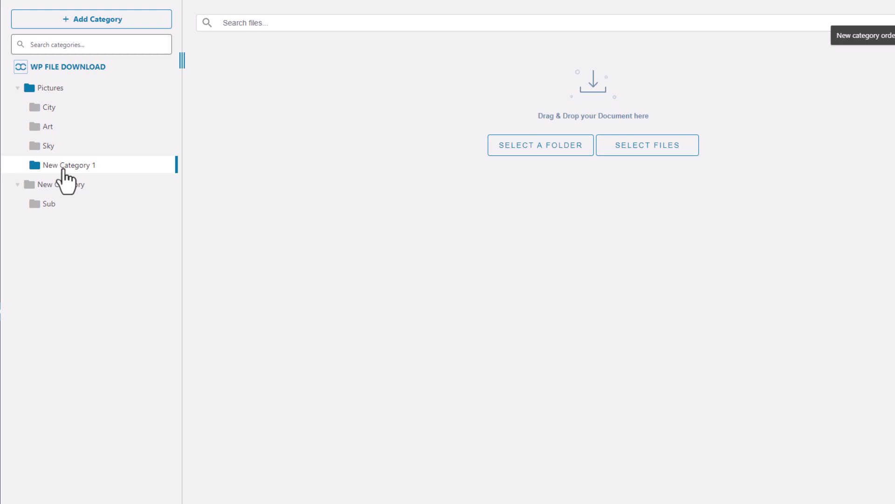
Rename New Category 1 to '1' and save the new name
right_click(56, 171)
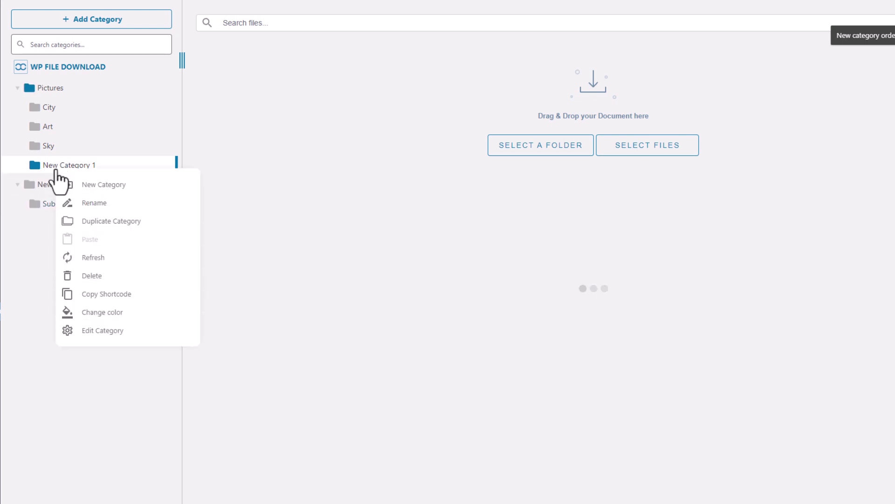
mouse_move(119, 312)
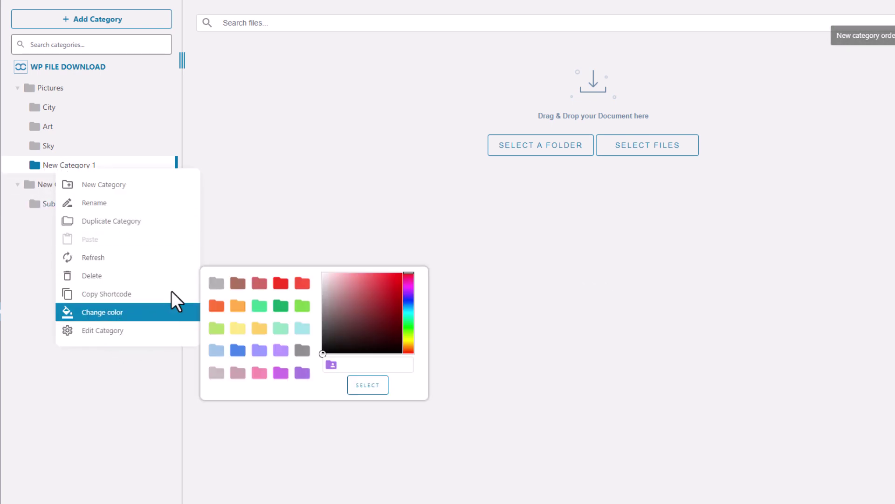
click(132, 203)
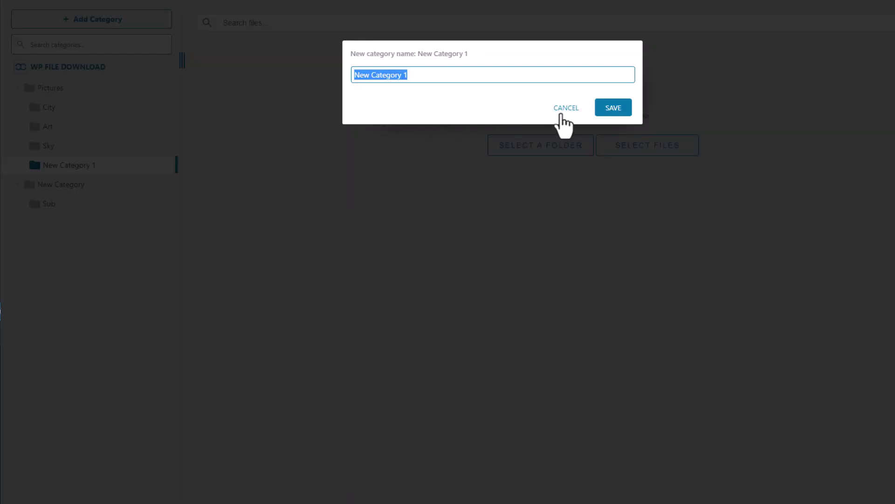
text(1)
click(612, 112)
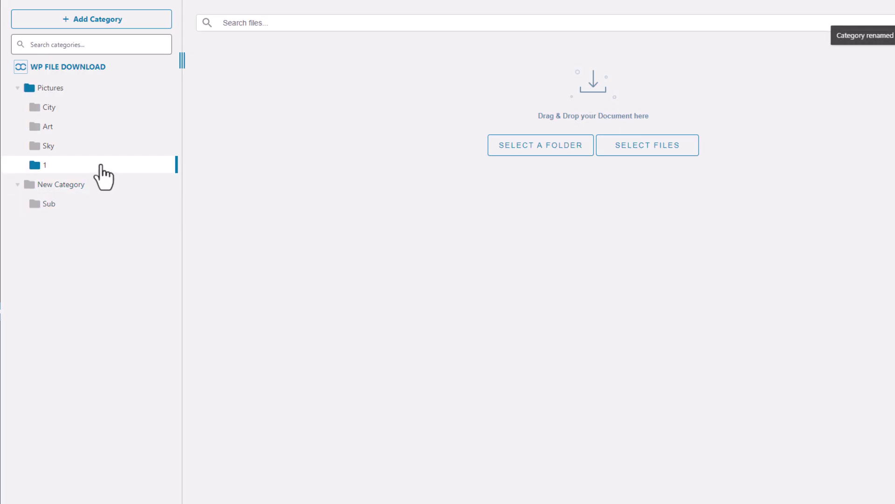
right_click(99, 166)
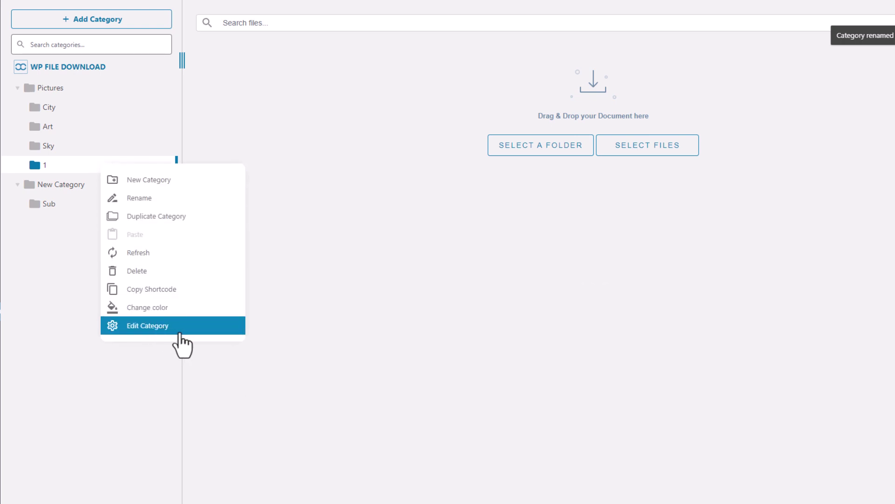
click(68, 259)
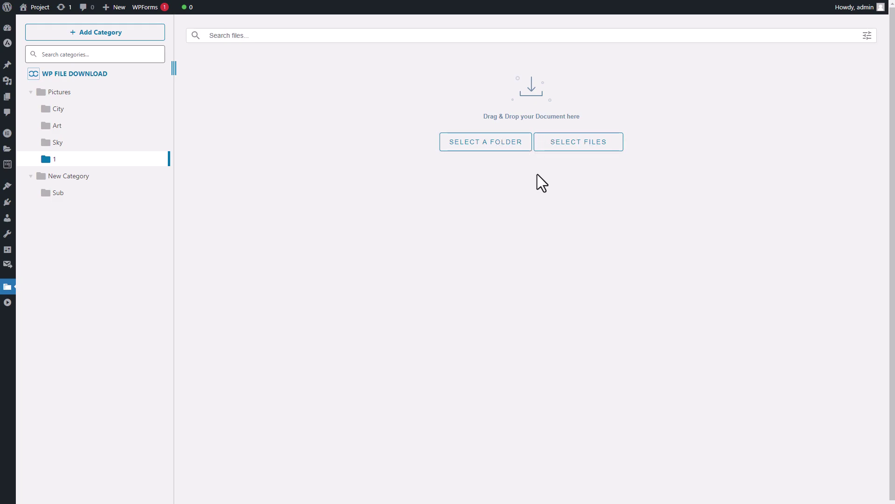
Upload the Pictures > Saved Pictures > River folder and its 10 files into category 1
click(513, 149)
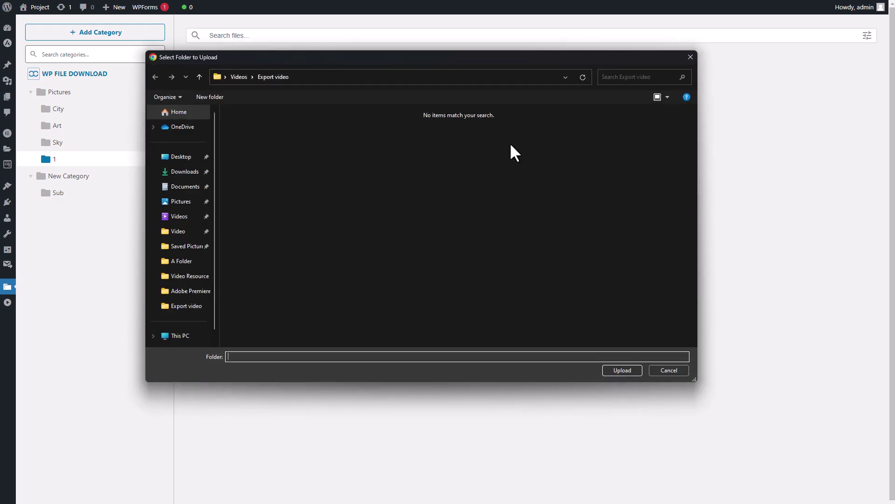
click(180, 201)
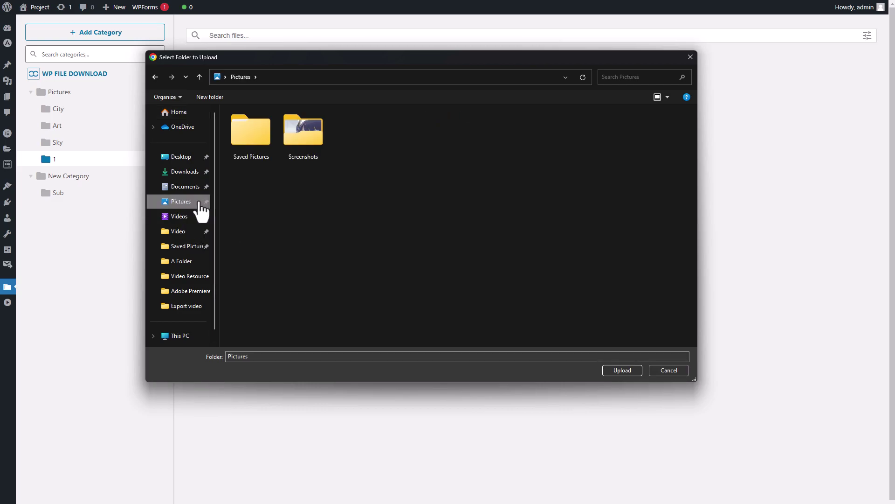
double_click(252, 138)
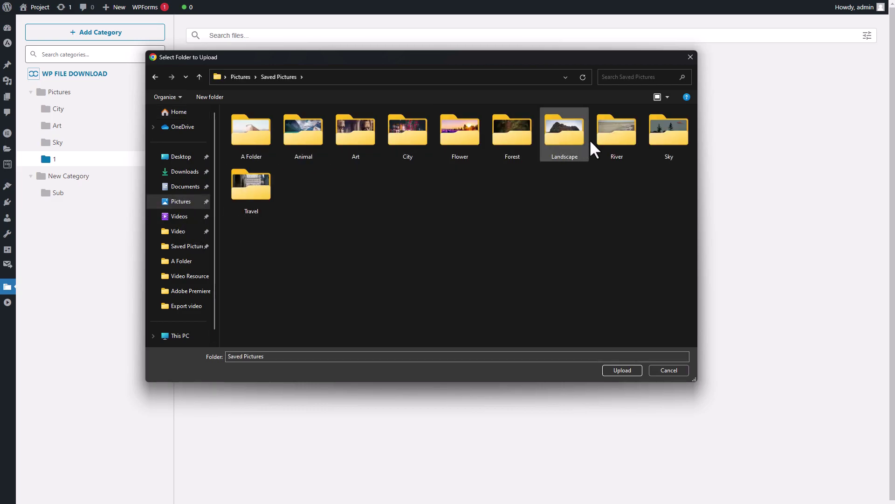
click(615, 135)
click(622, 369)
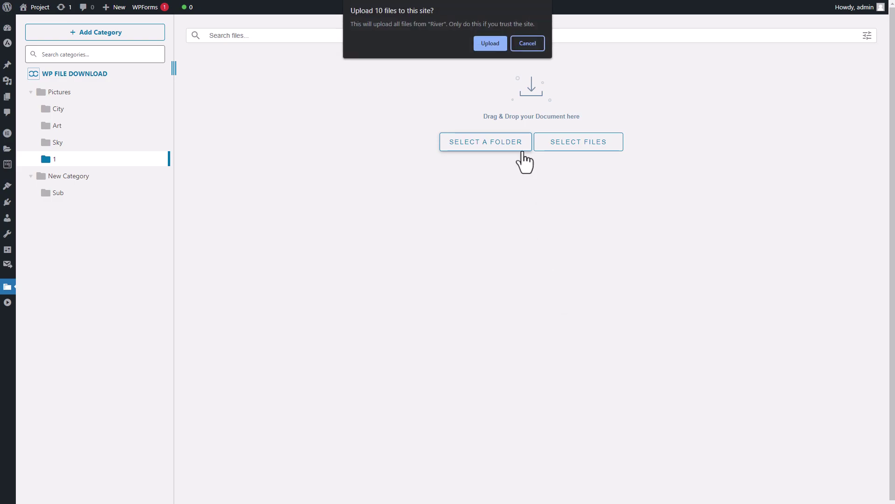
click(490, 43)
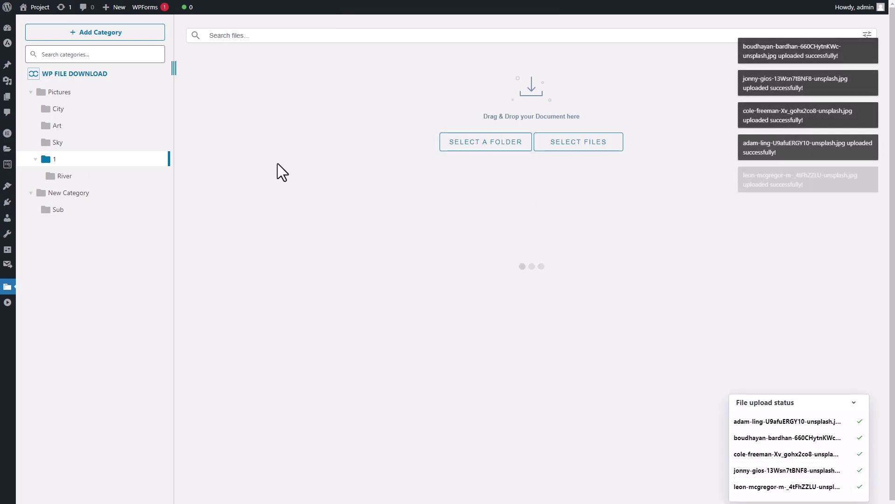
Open the new River subcategory and show its advanced file search filters
click(76, 176)
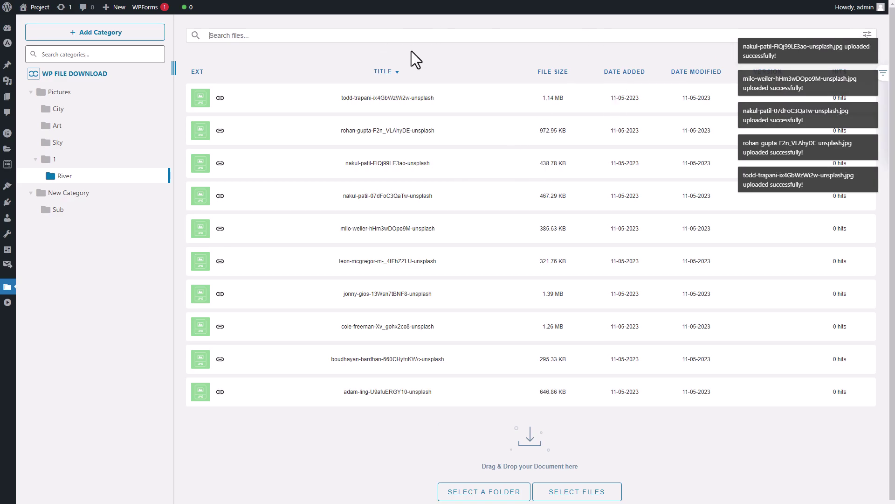
click(867, 35)
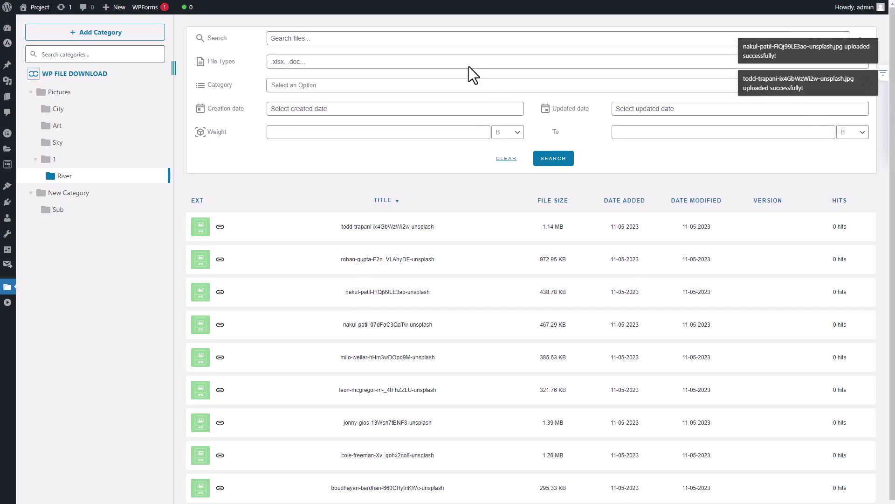
scroll(526, 181, down, 1)
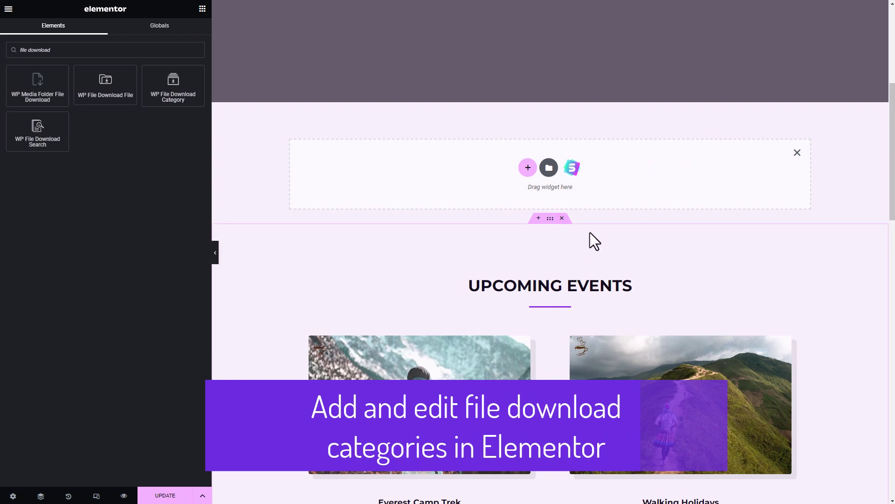
Drop a WP File Download Category widget into the empty section and insert the River category
scroll(589, 232, up, 2)
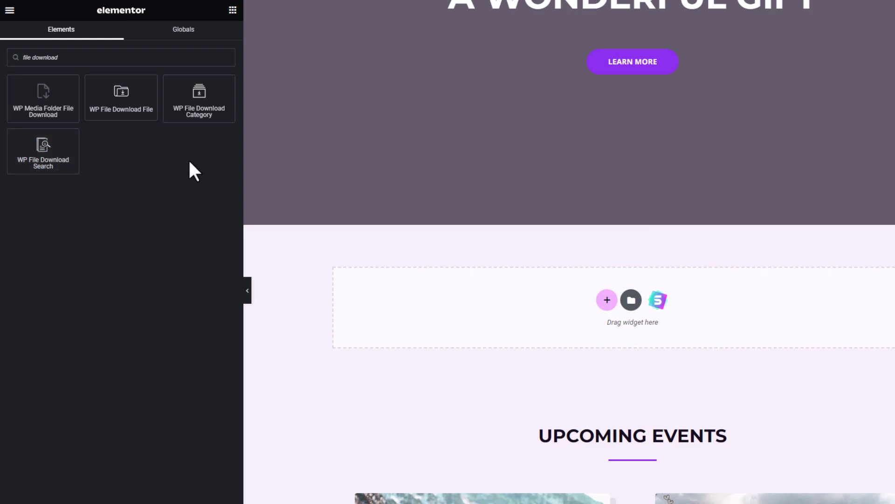
drag(196, 94, 595, 299)
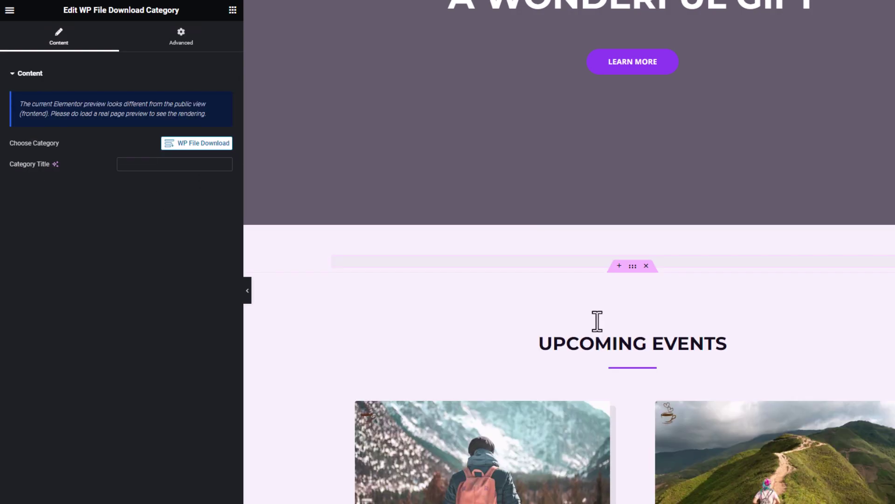
click(220, 143)
click(125, 162)
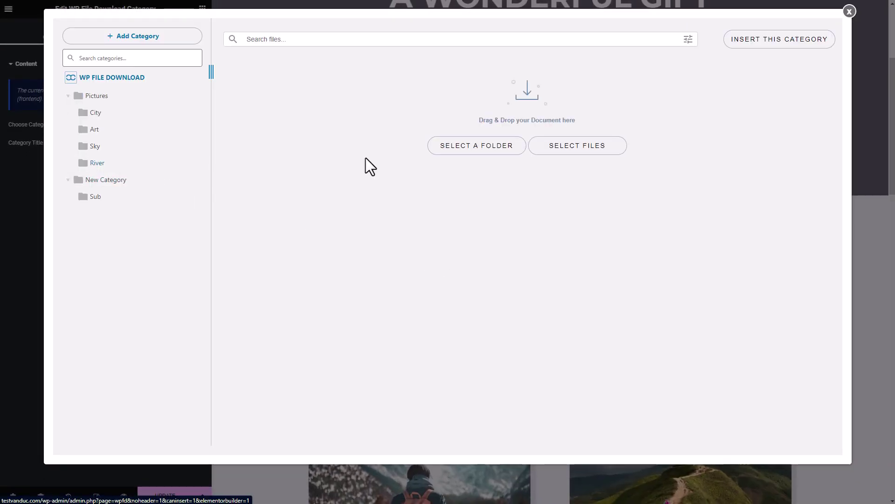
click(790, 38)
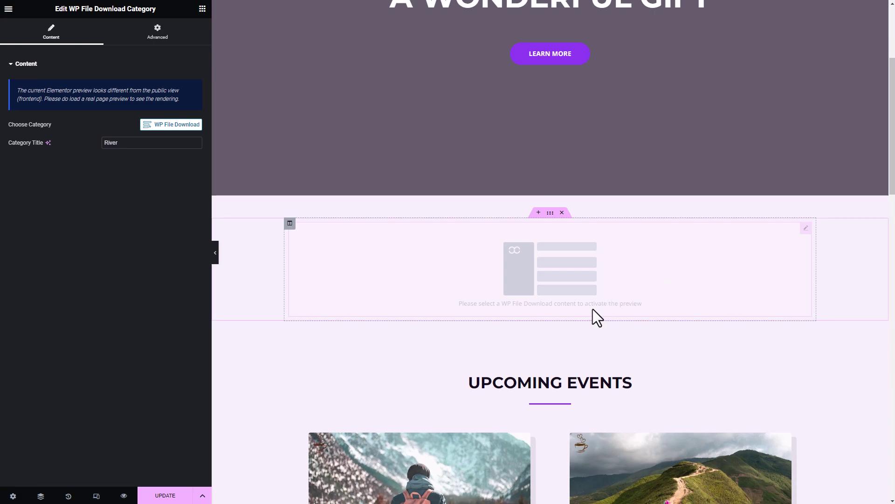
scroll(560, 313, down, 1)
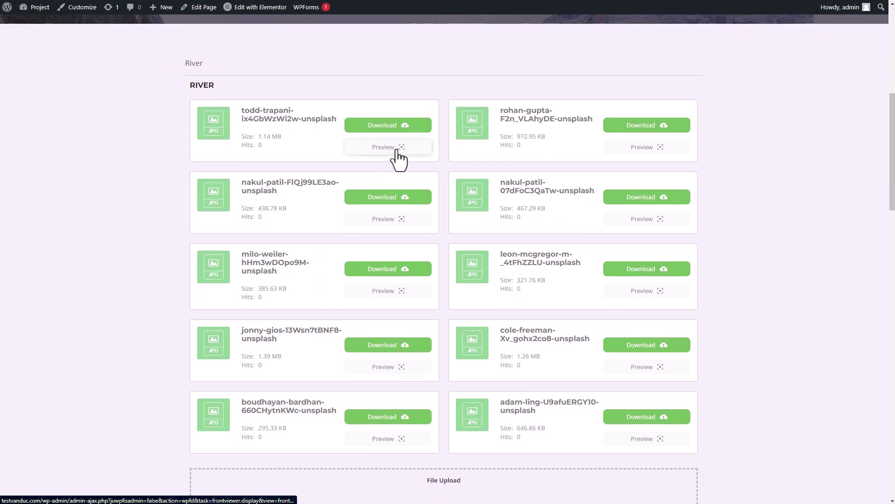
Preview the first River image, then download todd-trapani-ix4GbWzWi2w-unsplash from the list
click(404, 148)
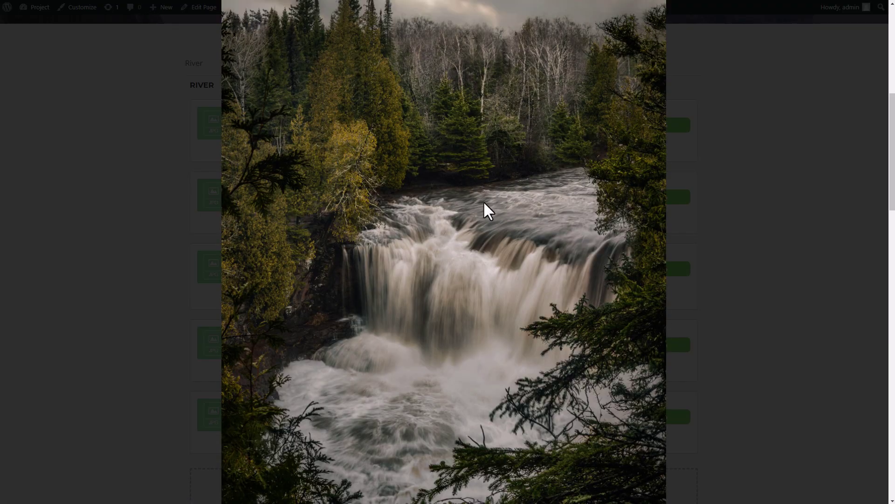
click(744, 240)
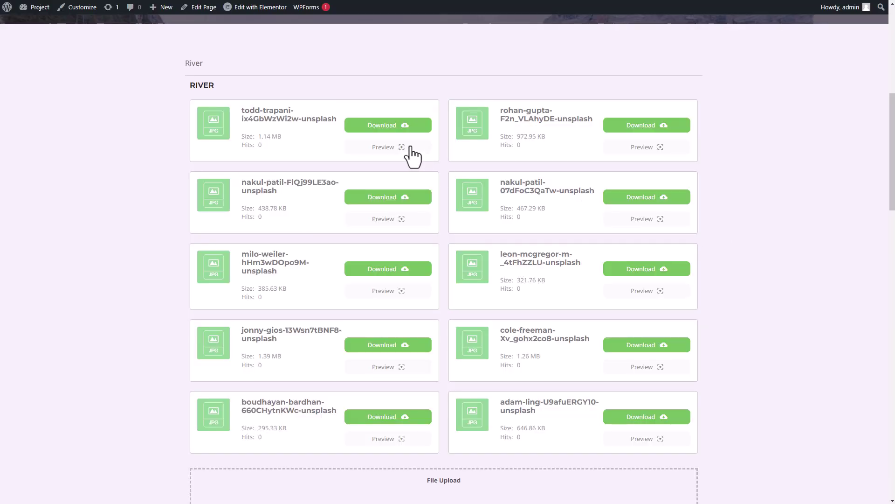
click(387, 128)
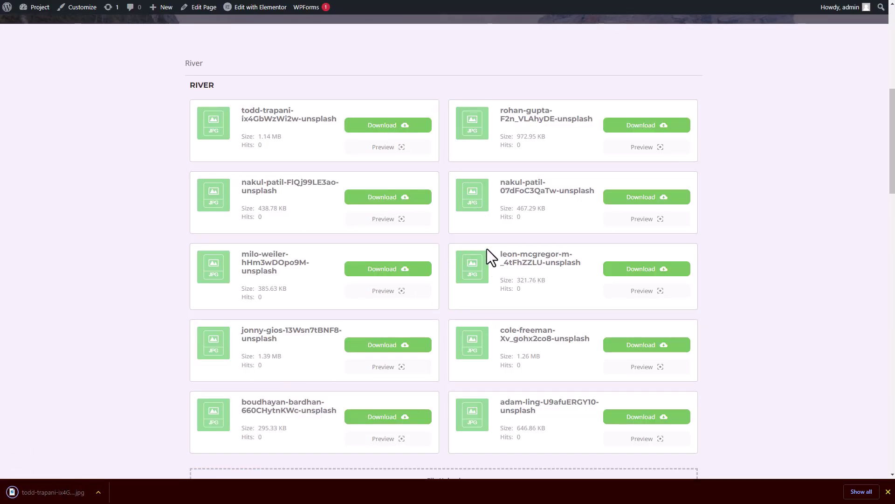
scroll(487, 249, down, 2)
scroll(486, 252, up, 2)
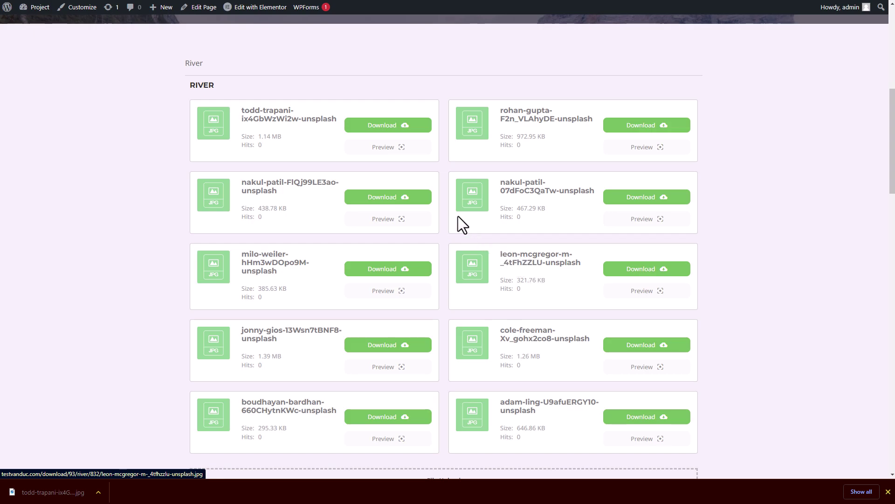
Open the River category's settings from the WP File Download file manager
click(69, 3)
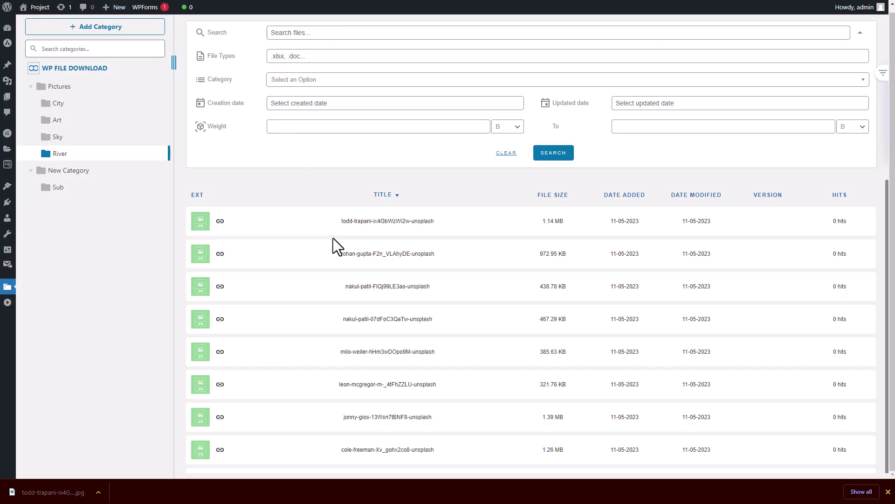
right_click(59, 150)
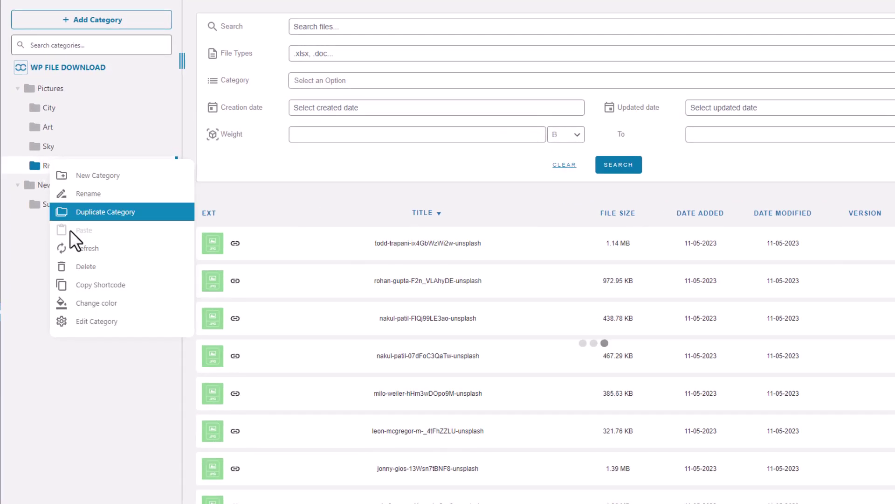
click(79, 321)
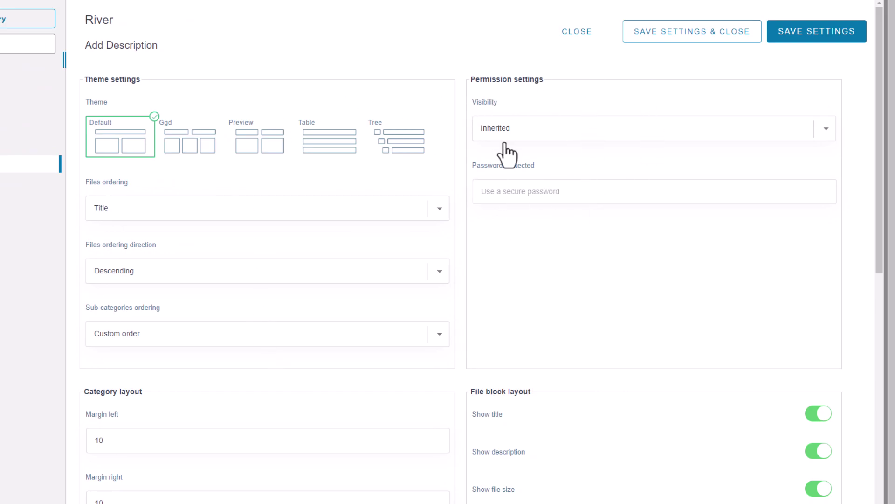
Make River private to Administrator and Author, and select the Tree theme
click(536, 136)
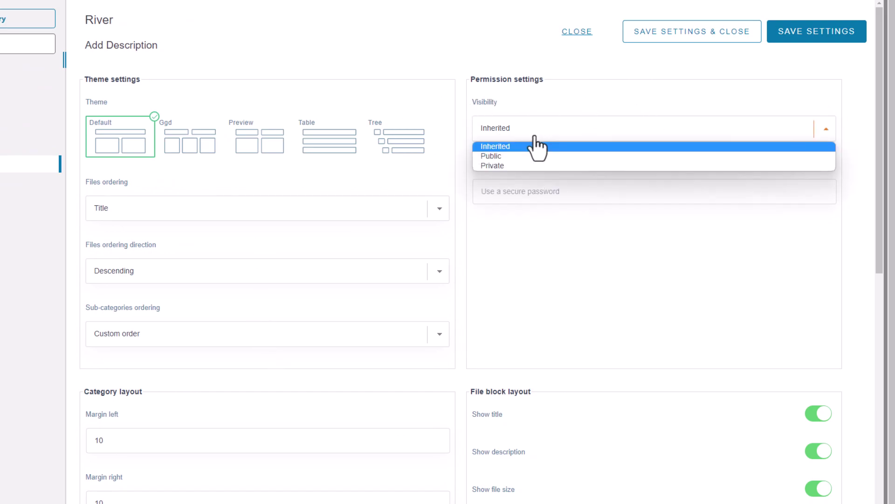
click(512, 167)
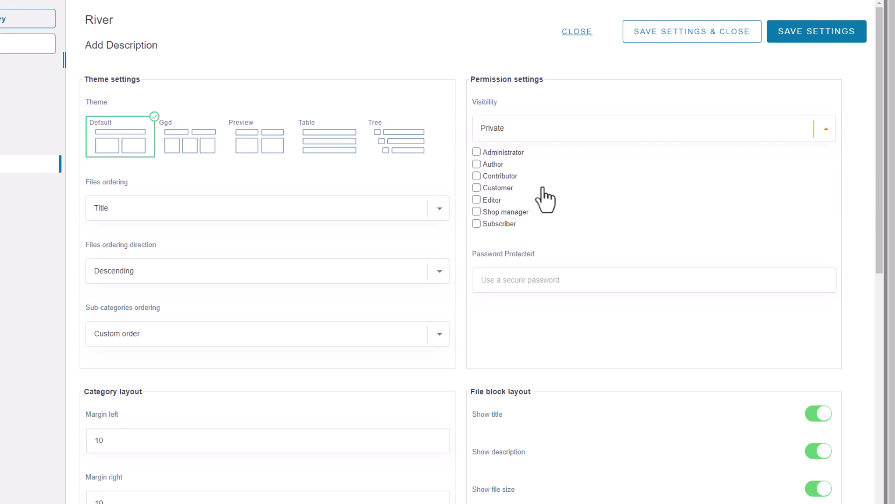
click(496, 154)
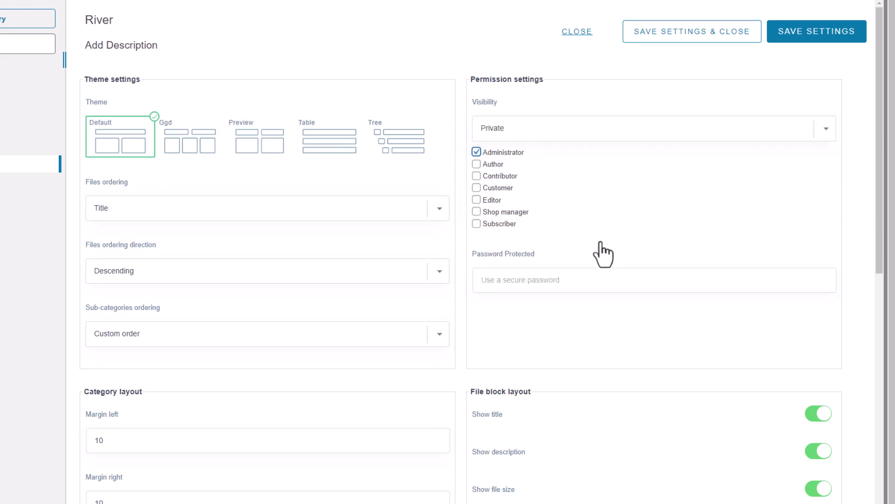
click(578, 136)
click(529, 153)
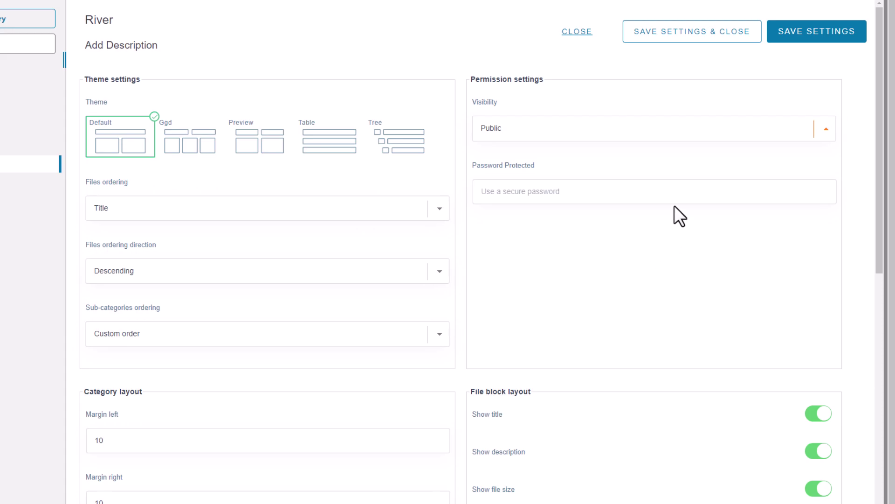
click(598, 134)
click(501, 165)
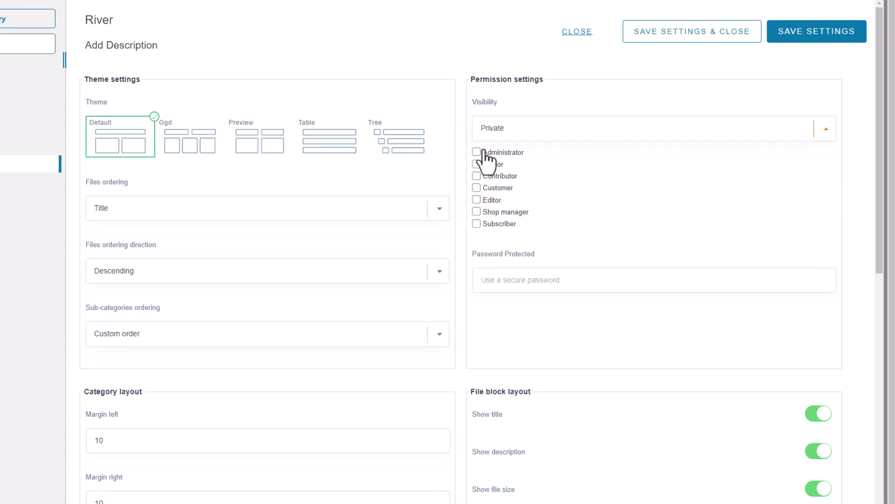
click(486, 154)
click(490, 165)
click(393, 140)
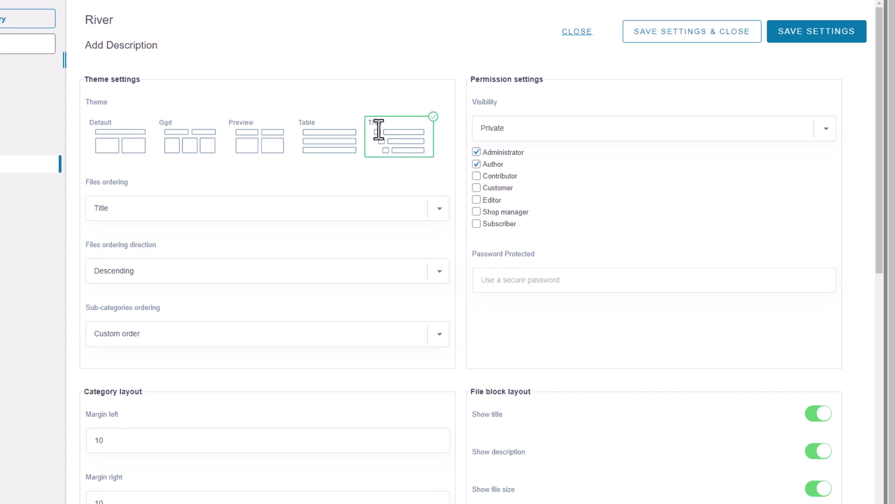
Save River's category settings and reload the live page with F5
click(824, 44)
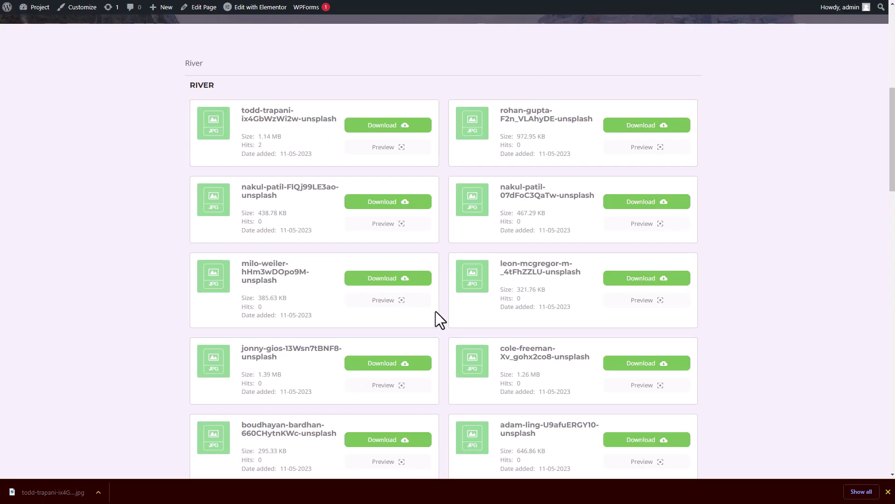
key(F5)
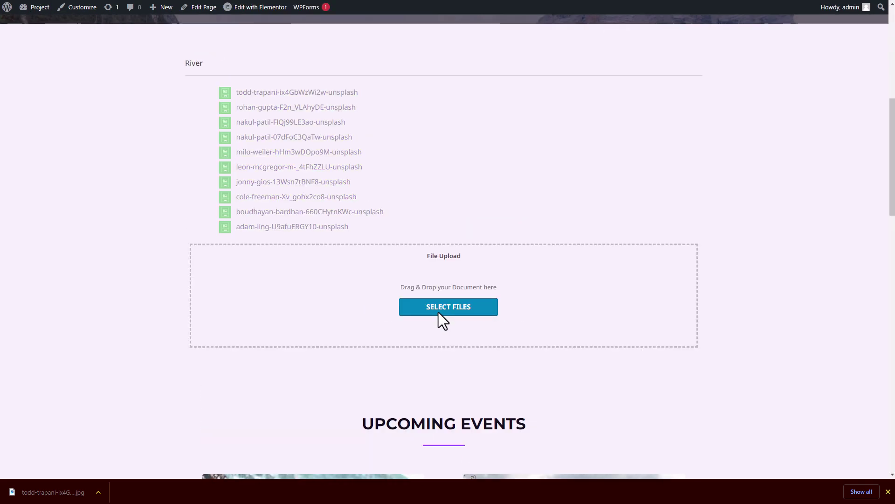
scroll(394, 293, up, 1)
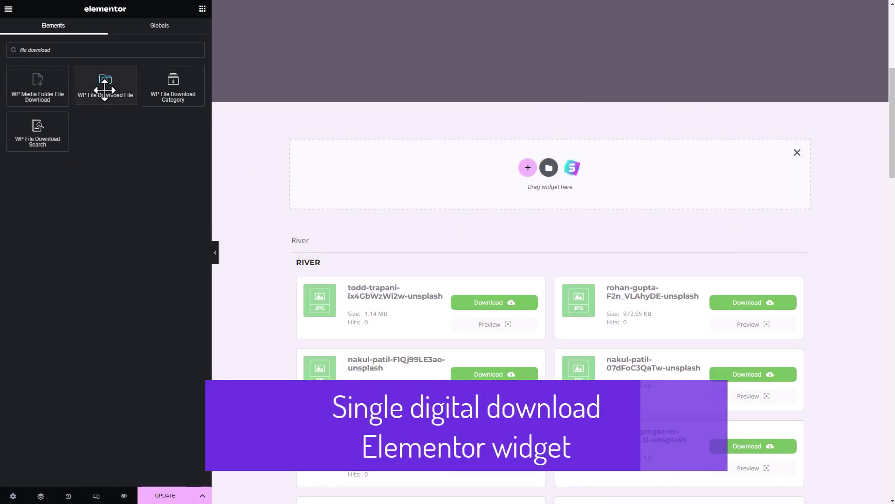
Add a WP File Download File widget showing todd-trapani-ix4GbWzWi2w-unsplash and preview it
drag(105, 90, 510, 173)
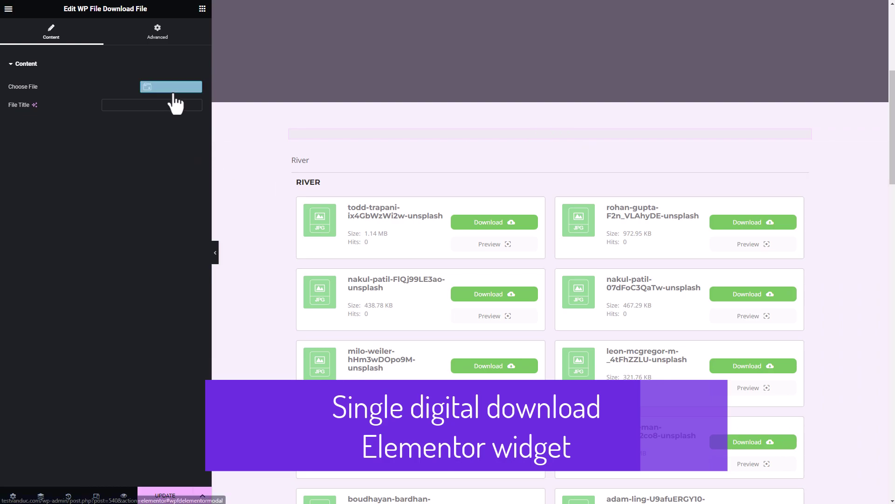
click(174, 93)
click(448, 112)
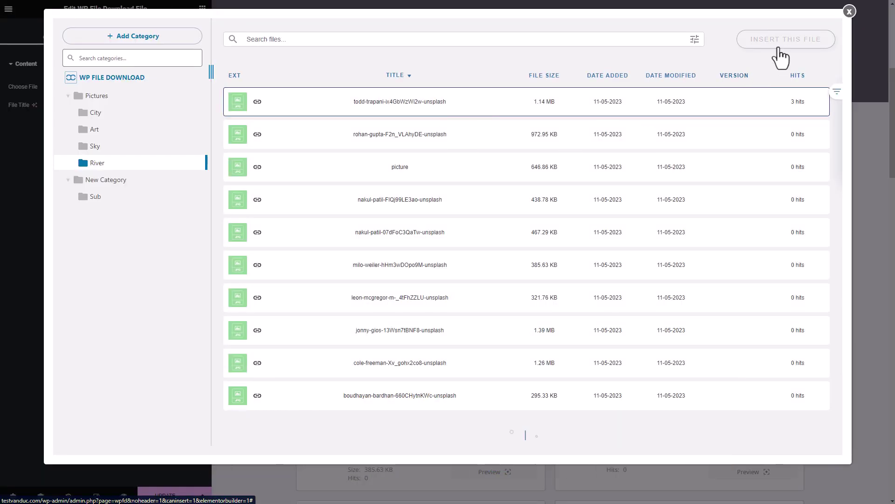
click(778, 45)
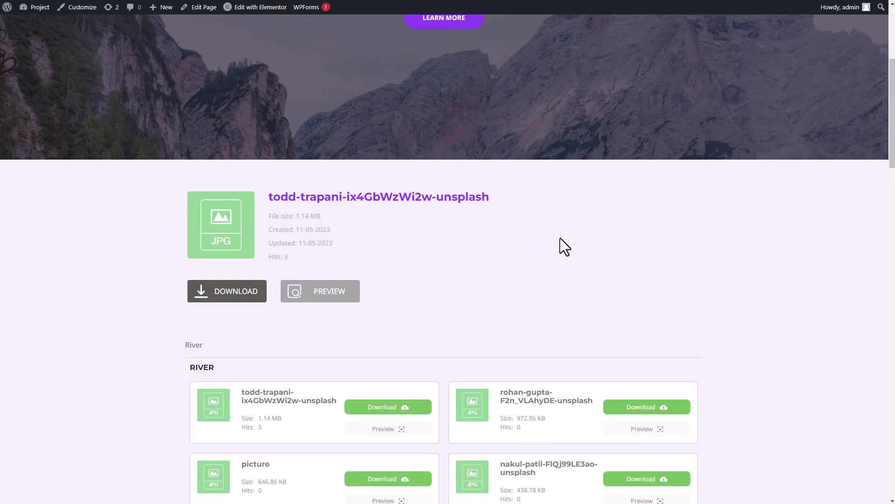
scroll(512, 222, down, 1)
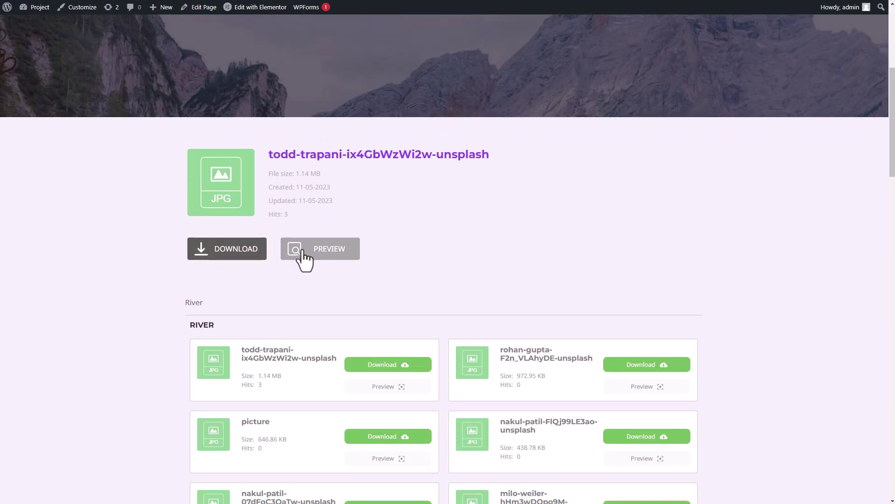
click(322, 254)
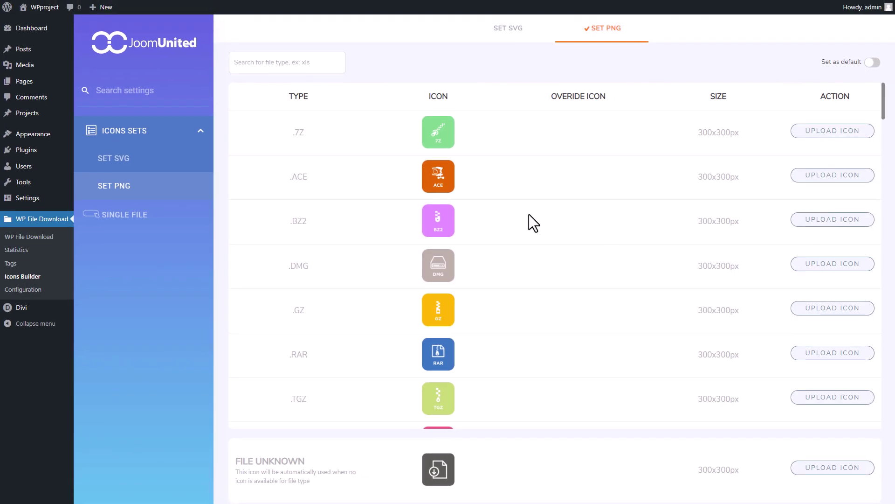
In the Single File icon settings, pick a new Download icon and the outlined eye Preview icon
scroll(528, 214, down, 4)
click(114, 218)
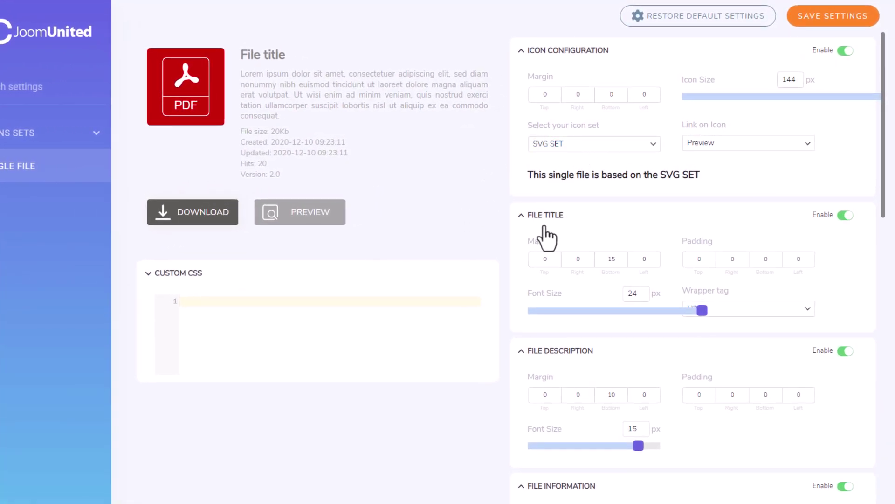
scroll(566, 366, down, 1)
scroll(568, 326, down, 4)
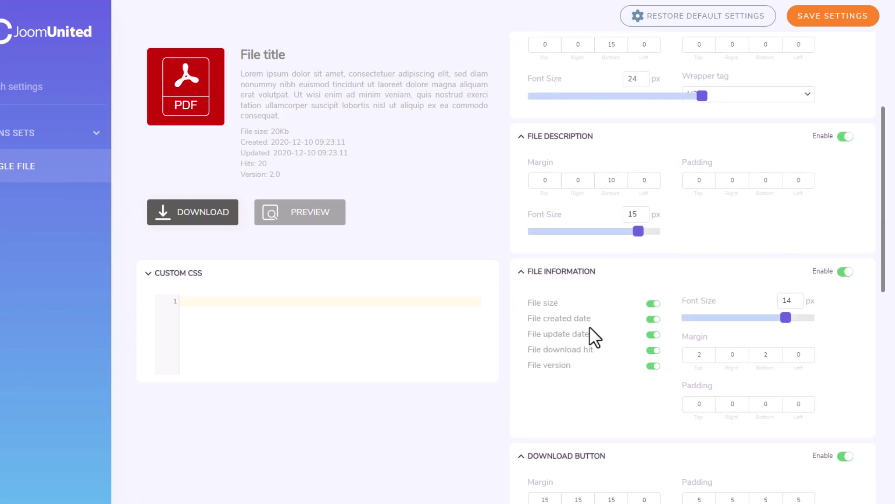
scroll(601, 317, down, 5)
scroll(606, 401, down, 7)
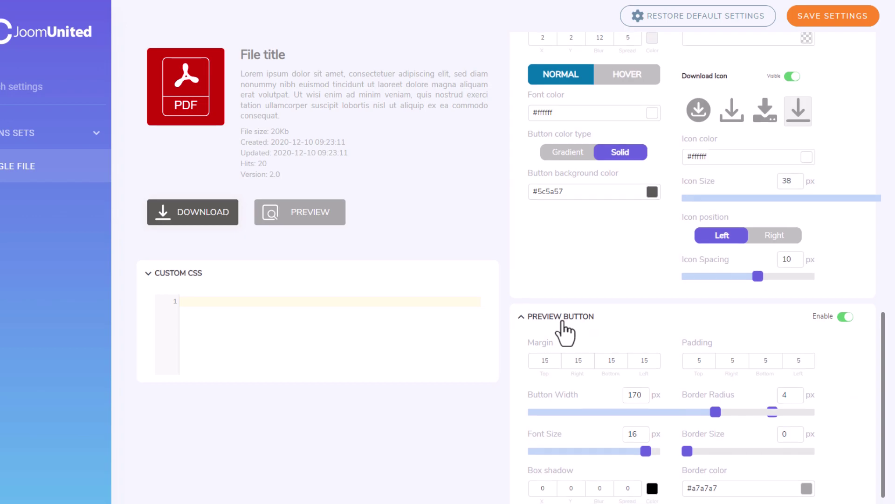
scroll(607, 331, up, 3)
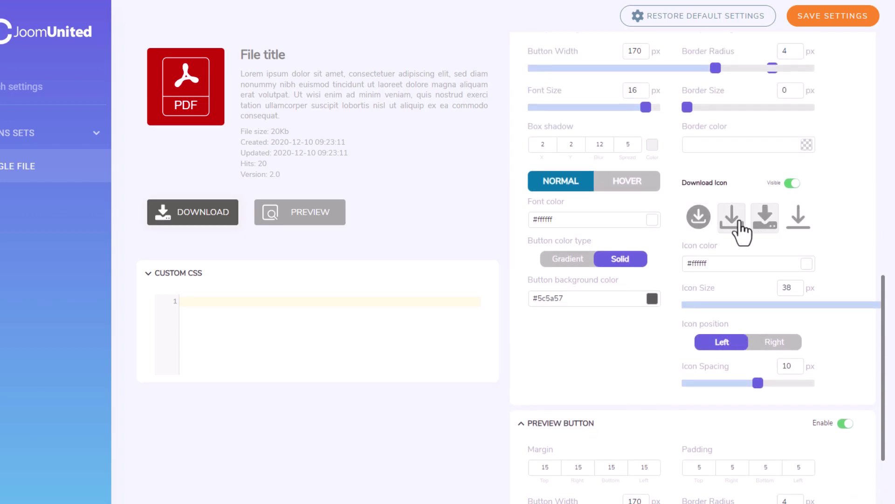
click(731, 219)
scroll(657, 368, down, 1)
scroll(654, 368, down, 5)
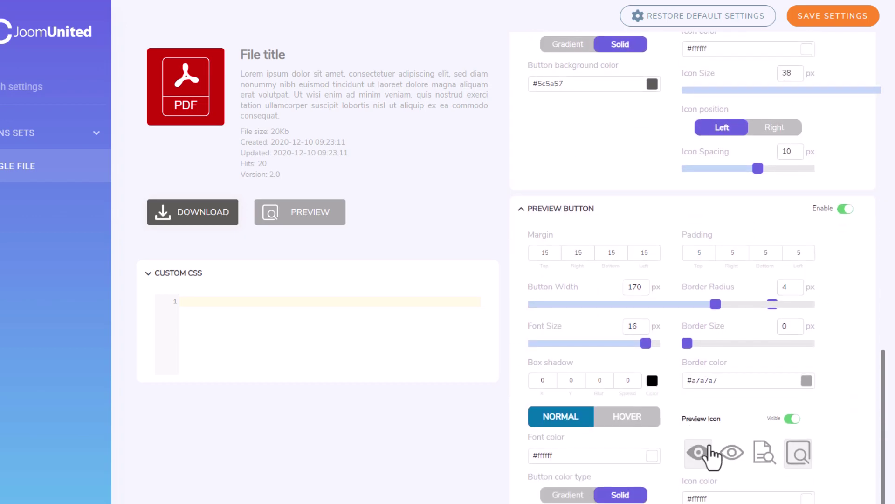
click(730, 454)
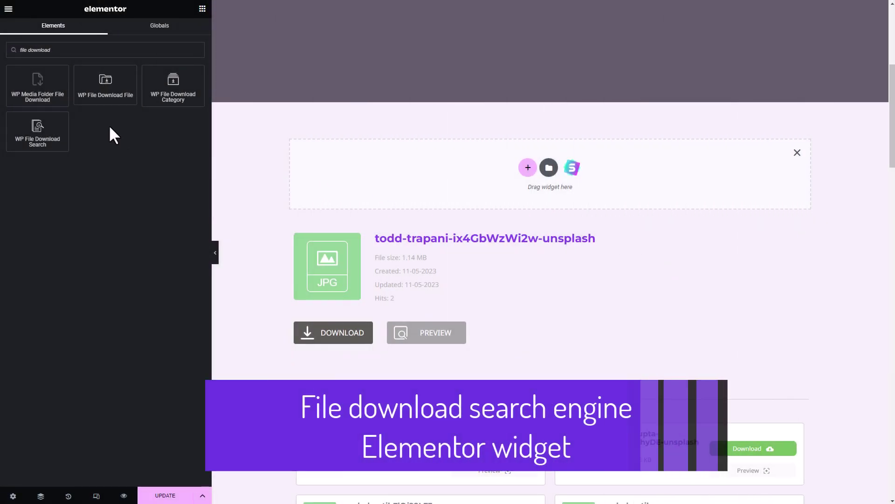
Drop the WP File Download Search widget into the empty section above the single file
drag(37, 132, 598, 198)
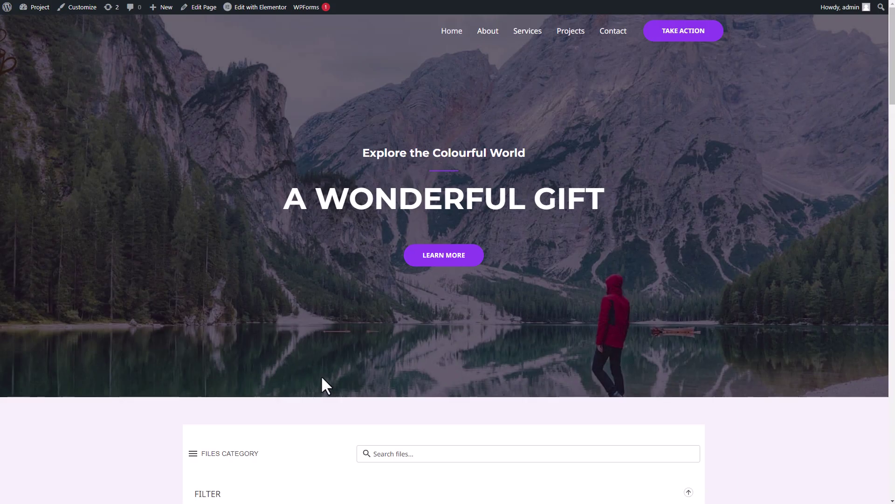
Search the site's files for the word 'picture'
scroll(373, 373, down, 1)
scroll(428, 372, down, 2)
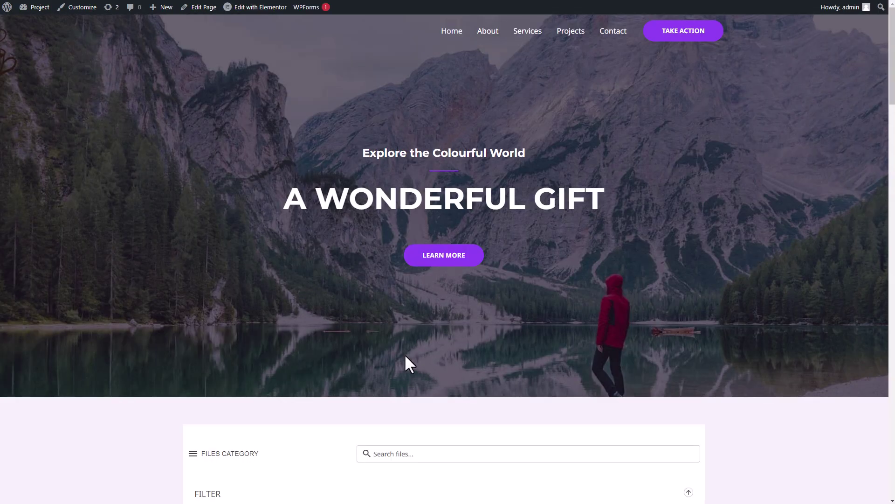
scroll(407, 353, down, 6)
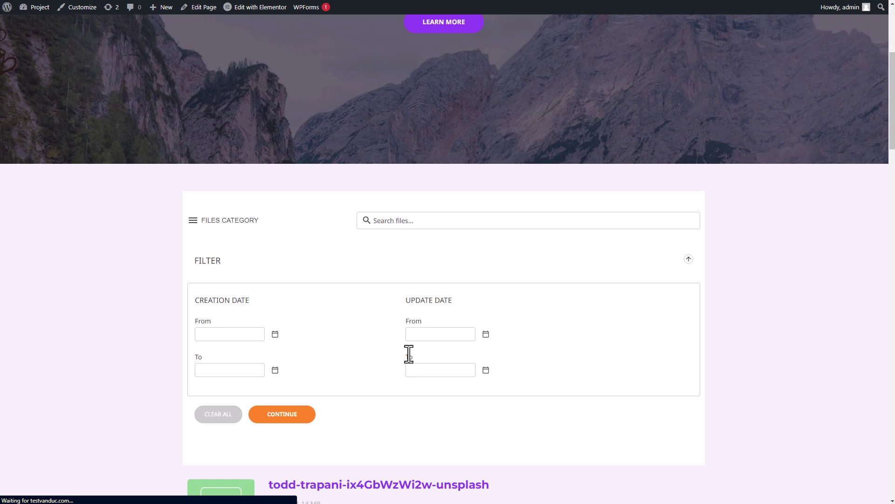
click(196, 83)
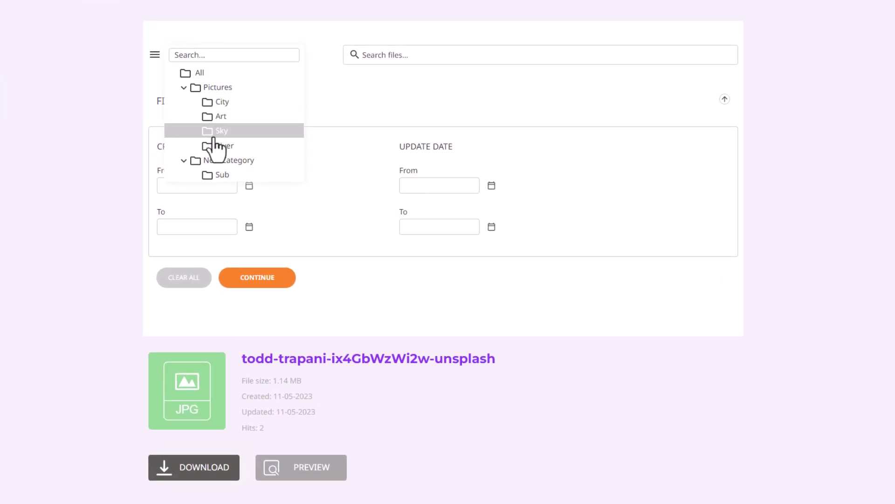
click(395, 116)
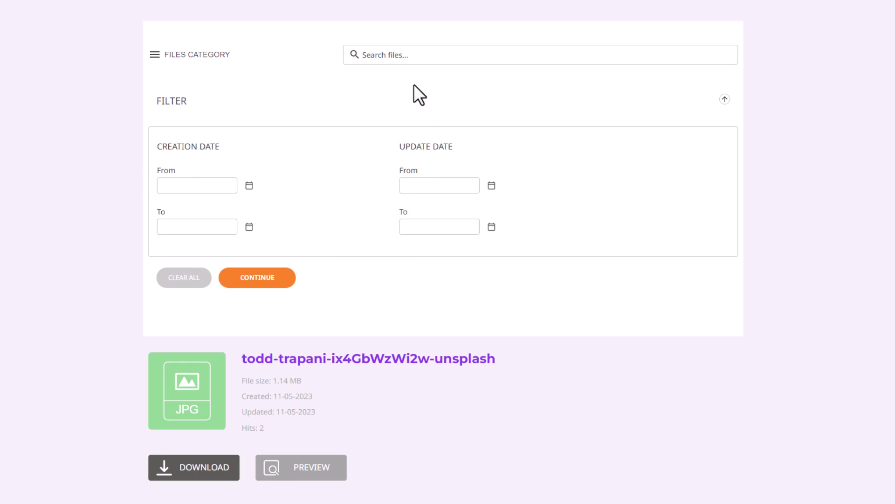
click(428, 62)
text(pi)
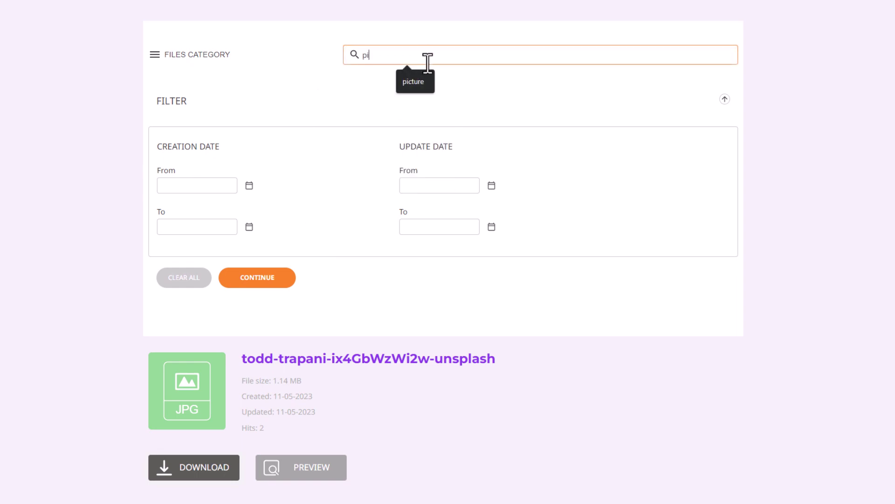
text(cture)
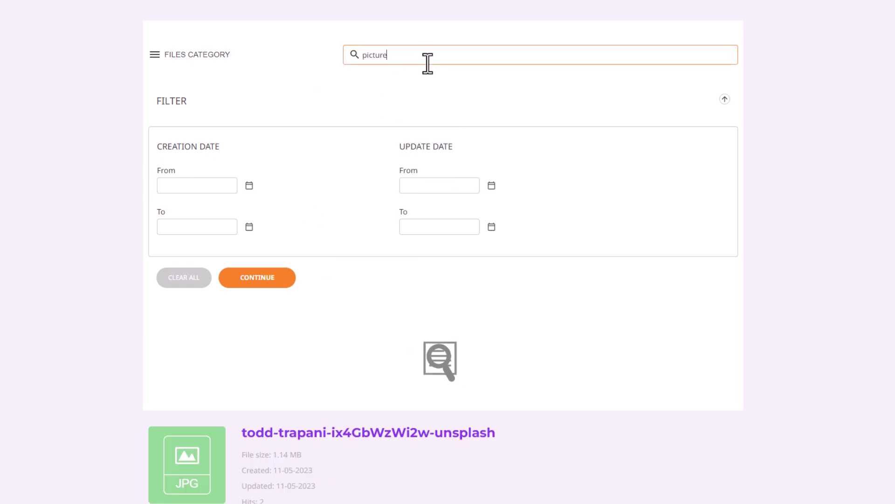
scroll(583, 251, down, 2)
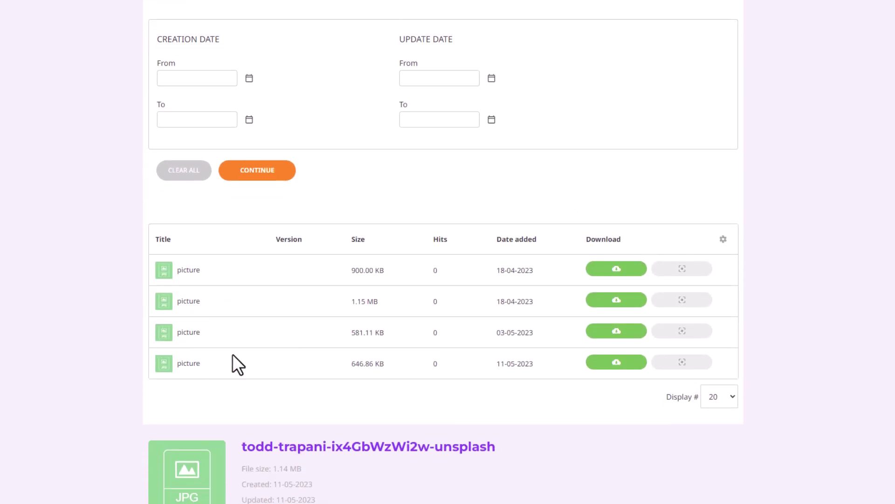
scroll(309, 343, up, 2)
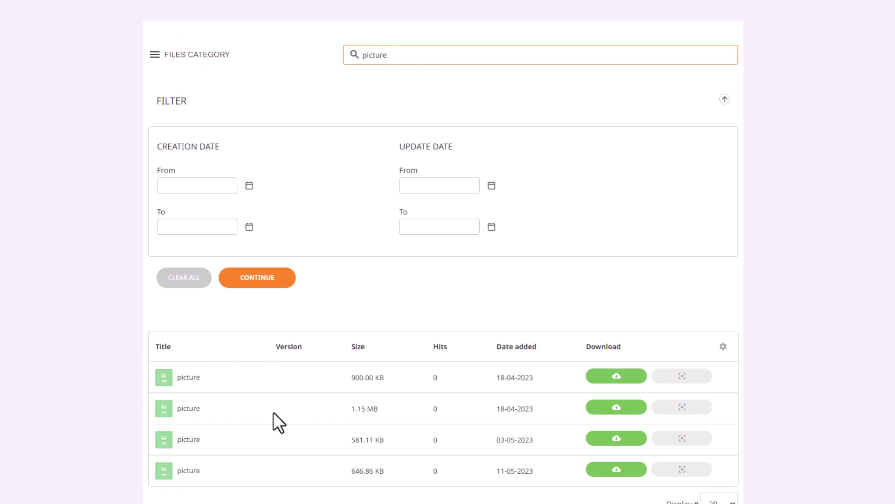
Narrow the 'picture' search to the River category
click(154, 62)
click(216, 145)
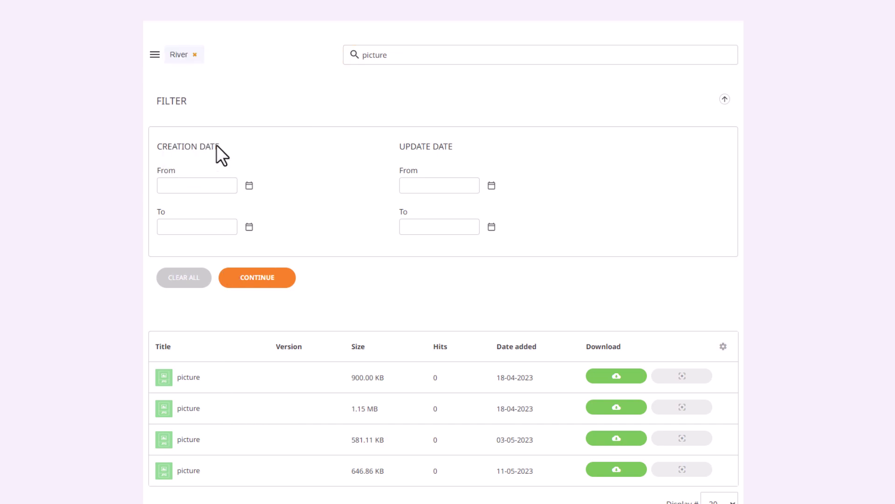
click(264, 282)
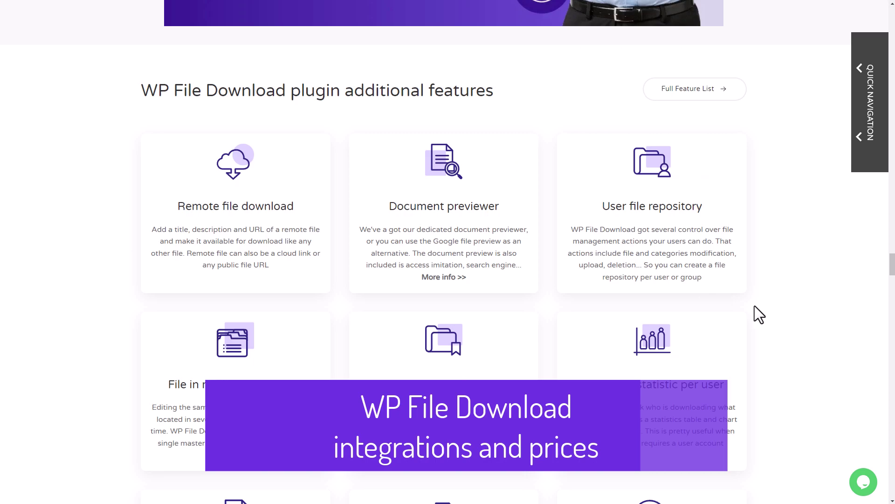
Scroll the WP File Download product page past features and integrations to the pricing cards
scroll(786, 323, down, 2)
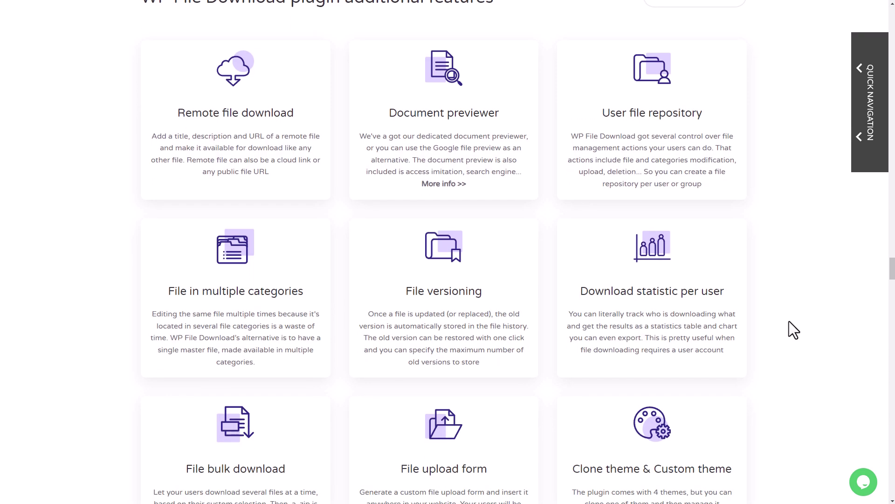
scroll(795, 312, down, 1)
scroll(794, 311, up, 1)
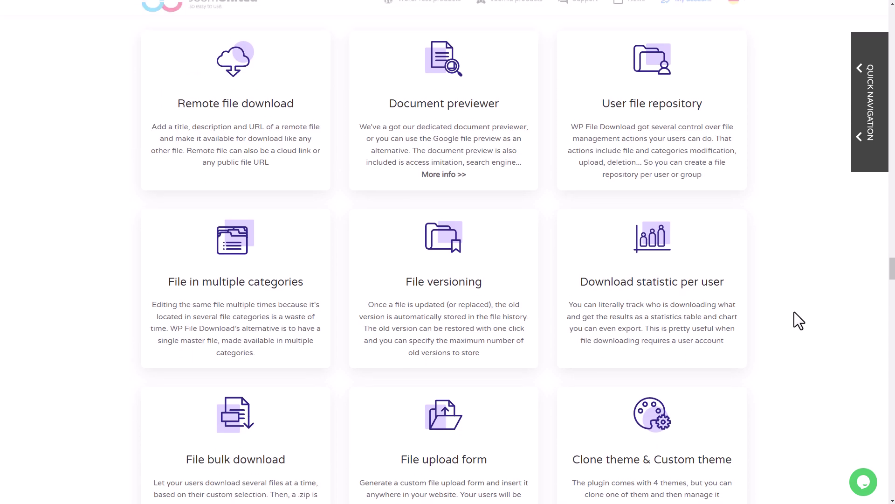
scroll(796, 321, down, 1)
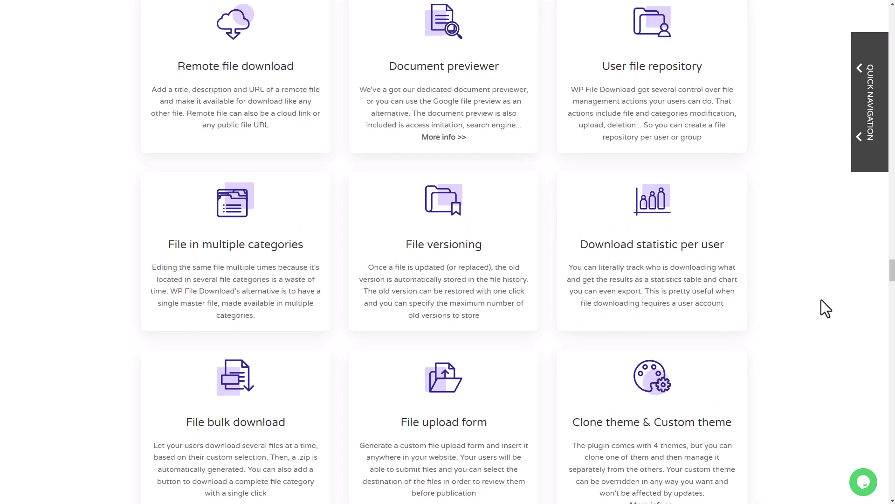
scroll(812, 305, down, 2)
scroll(792, 305, up, 1)
scroll(788, 307, down, 5)
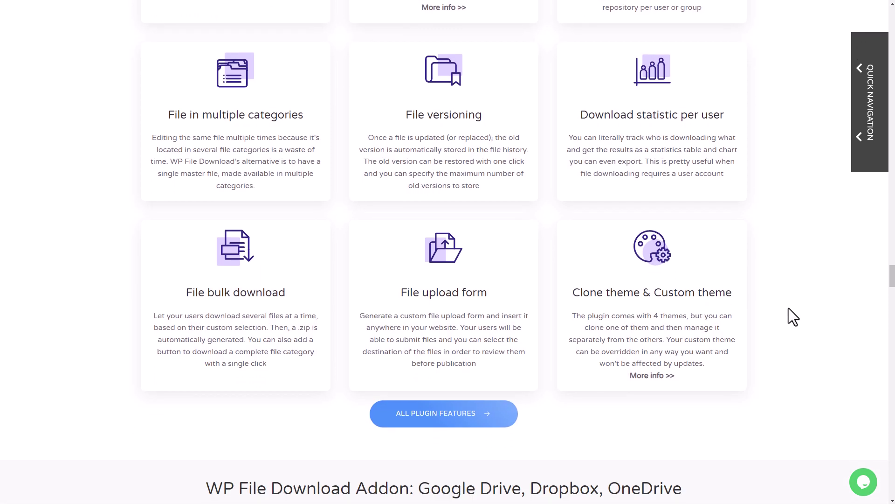
scroll(797, 308, down, 7)
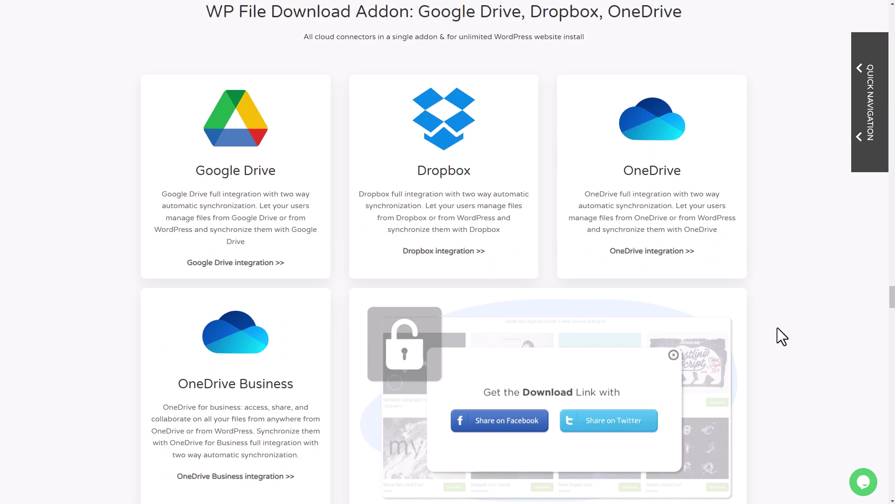
scroll(802, 319, down, 4)
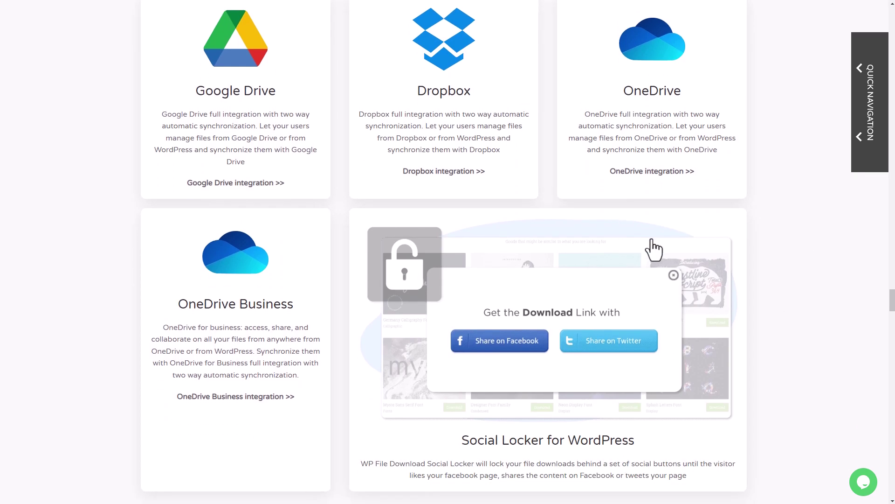
scroll(754, 329, down, 9)
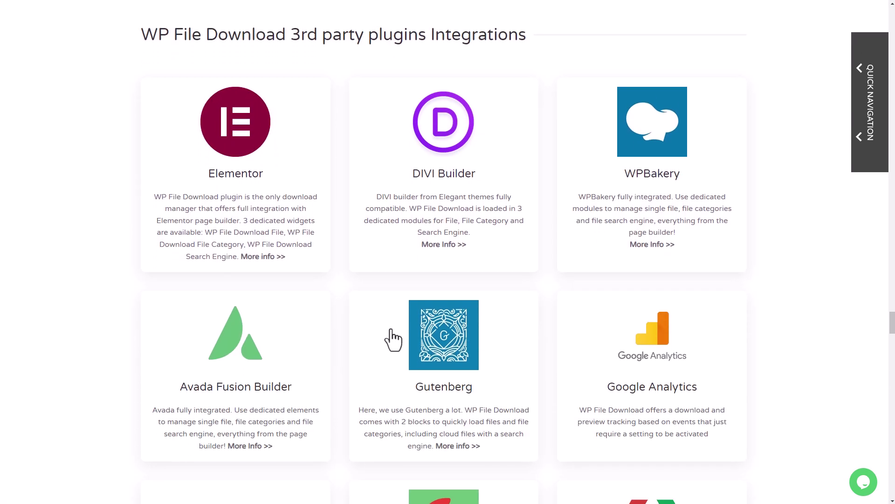
scroll(672, 285, down, 3)
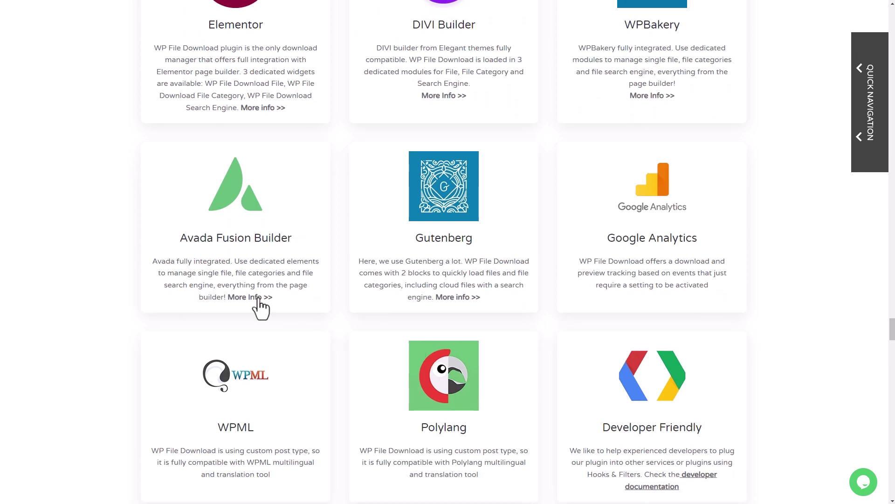
scroll(806, 326, up, 2)
scroll(798, 320, down, 4)
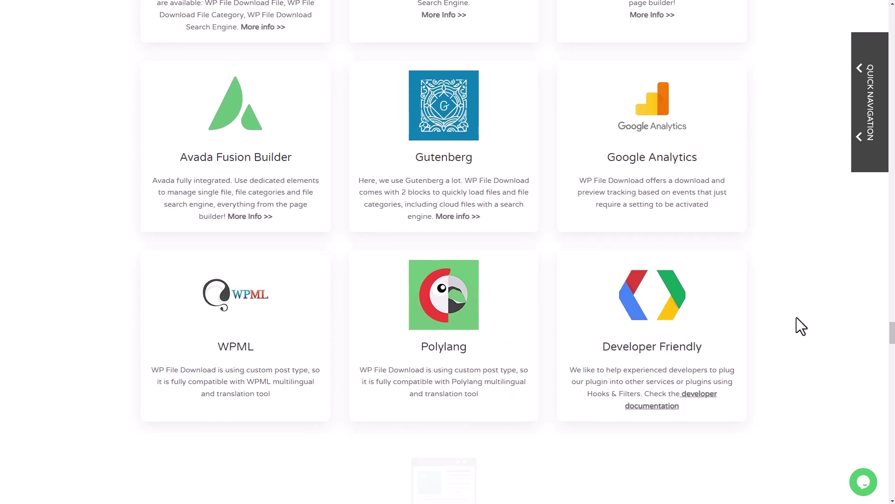
scroll(648, 289, down, 6)
scroll(648, 289, down, 15)
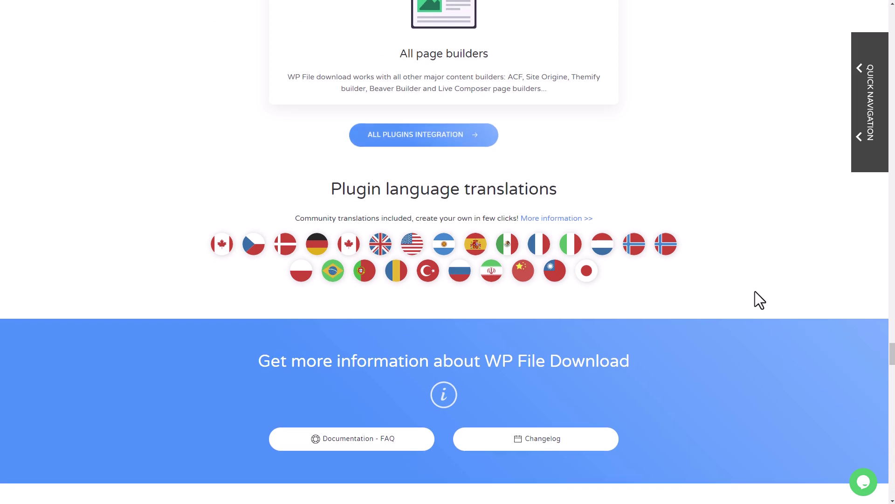
scroll(719, 291, down, 3)
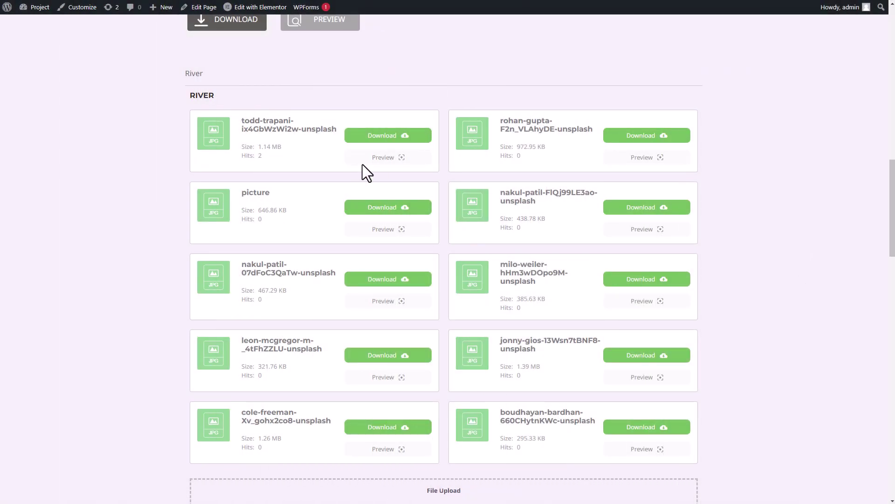
Preview the first River file's photo in the lightbox, then close it
click(373, 161)
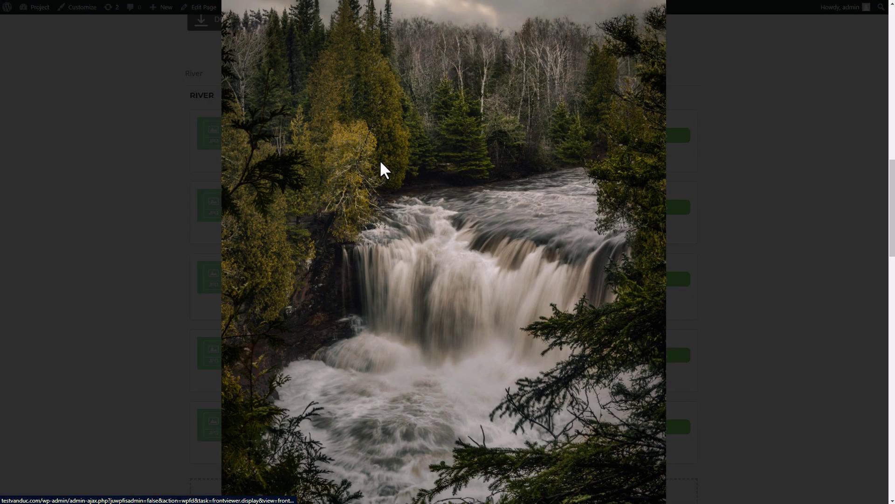
click(751, 304)
scroll(432, 320, down, 2)
scroll(513, 354, up, 3)
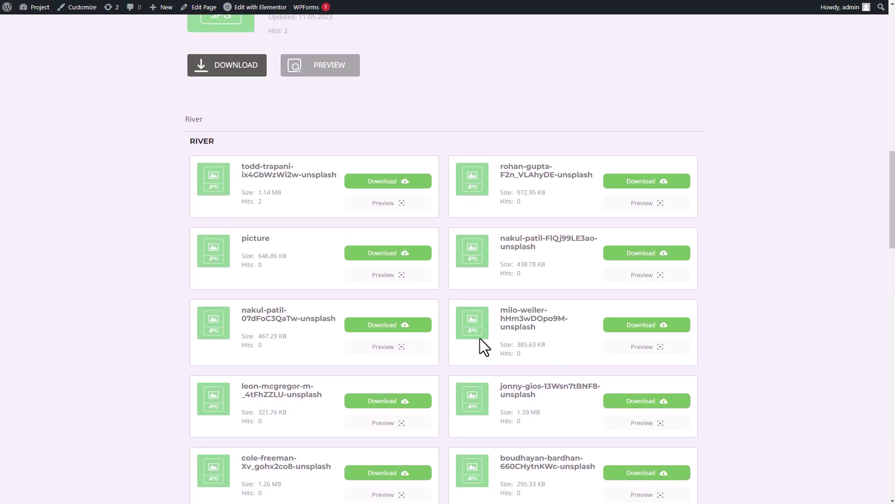
scroll(480, 338, up, 8)
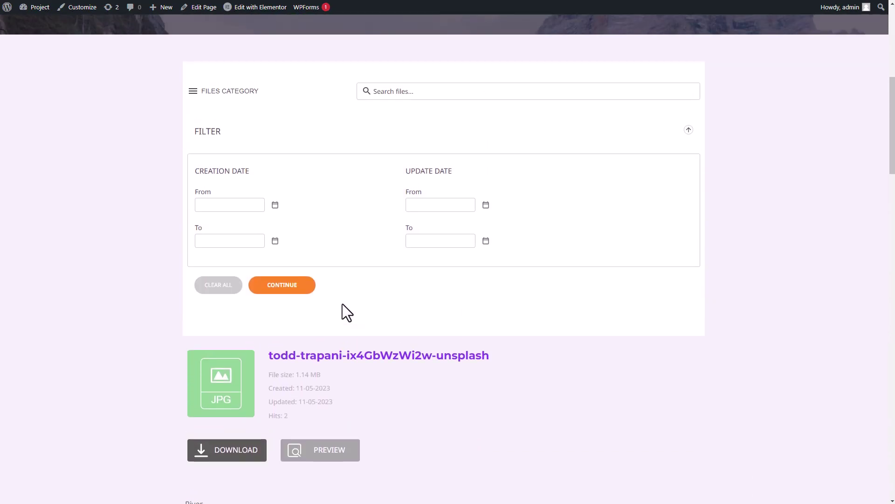
scroll(280, 233, up, 1)
Filter the file search to the City category and review its image results
click(193, 126)
click(259, 167)
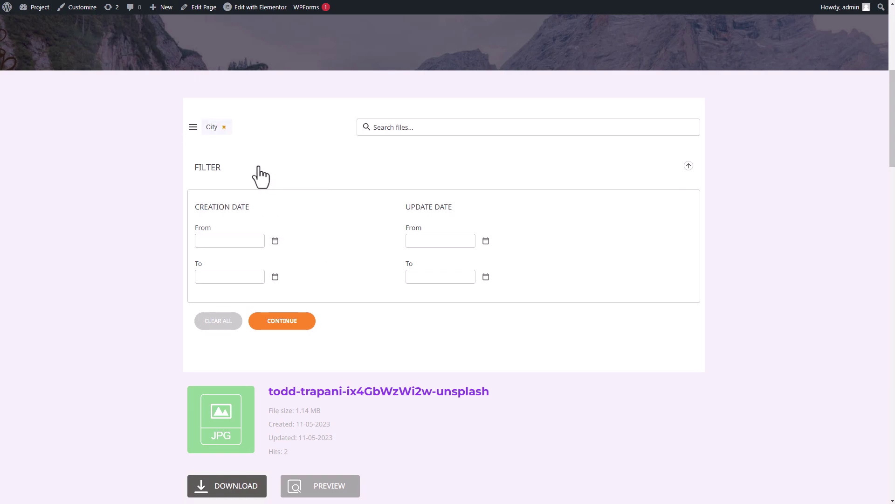
click(281, 323)
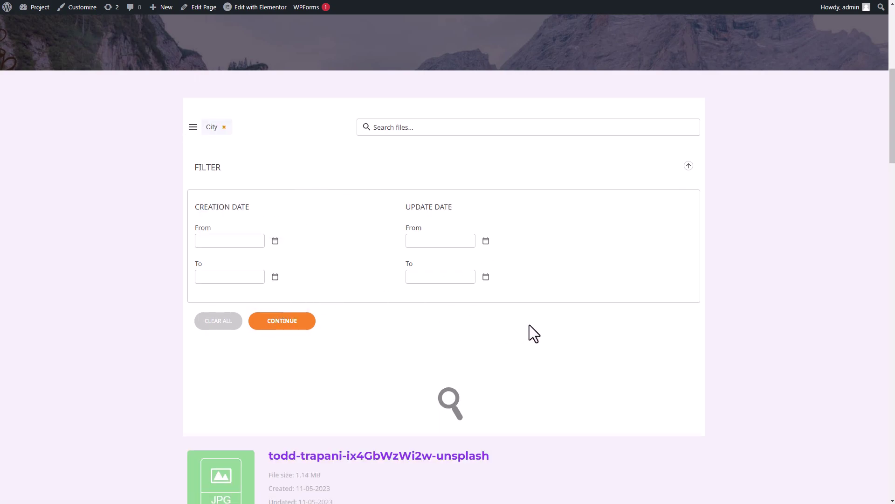
scroll(553, 322, down, 5)
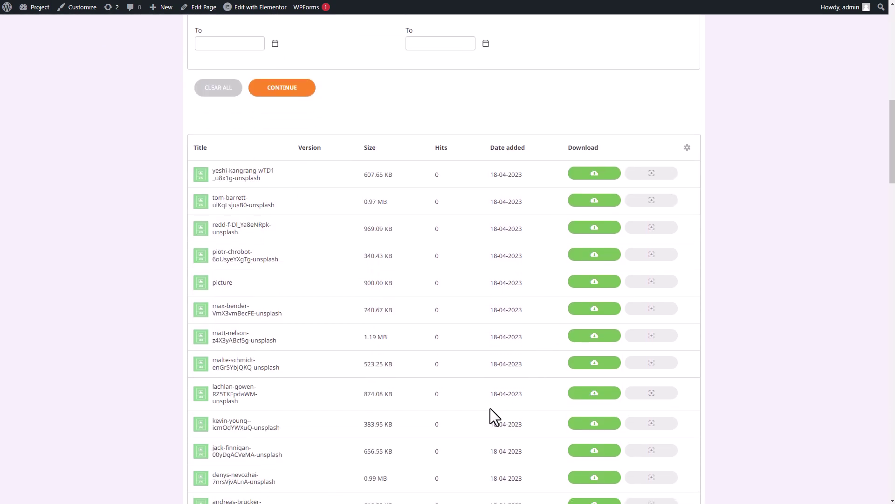
scroll(485, 406, down, 2)
scroll(443, 354, up, 1)
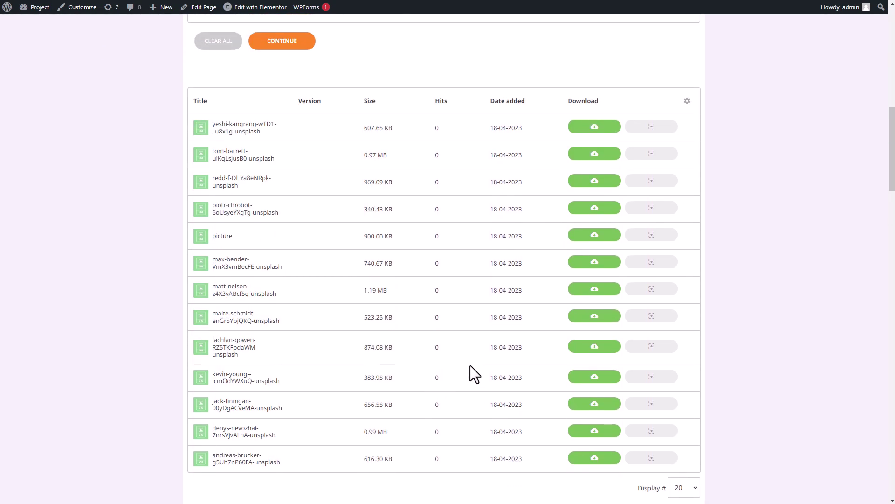